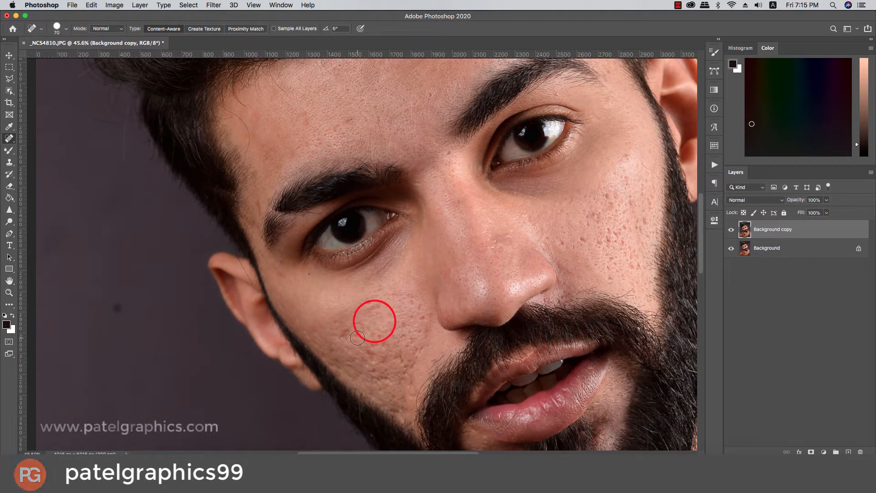
Step: Heal the blemishes beside the nose and on the lower inner left-hand cheek using the Spot Healing Brush at size 40
{"action": "left_click", "coordinate": [420, 308]}
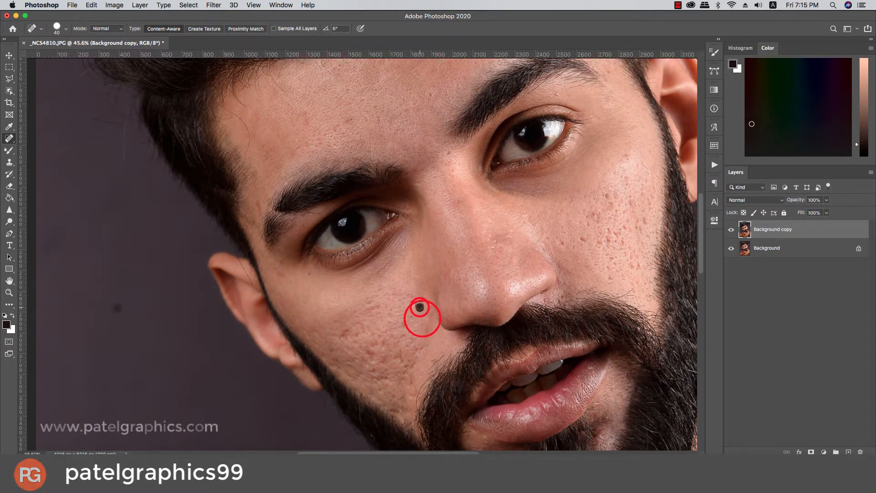
{"action": "left_click", "coordinate": [396, 355]}
{"action": "key", "text": "bracketleft"}
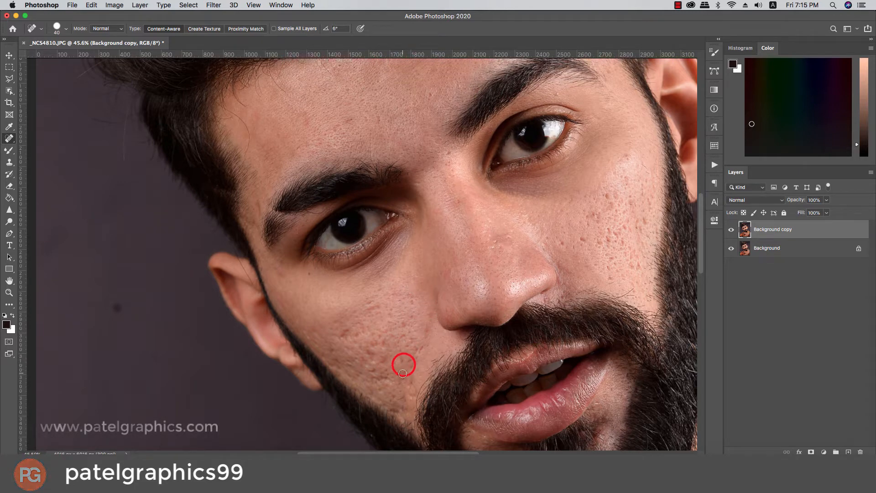
{"action": "left_click", "coordinate": [402, 373]}
{"action": "left_click", "coordinate": [401, 359]}
{"action": "left_click", "coordinate": [407, 361]}
{"action": "left_click", "coordinate": [413, 364]}
{"action": "left_click", "coordinate": [418, 353]}
{"action": "left_click", "coordinate": [418, 345]}
{"action": "left_click", "coordinate": [412, 349]}
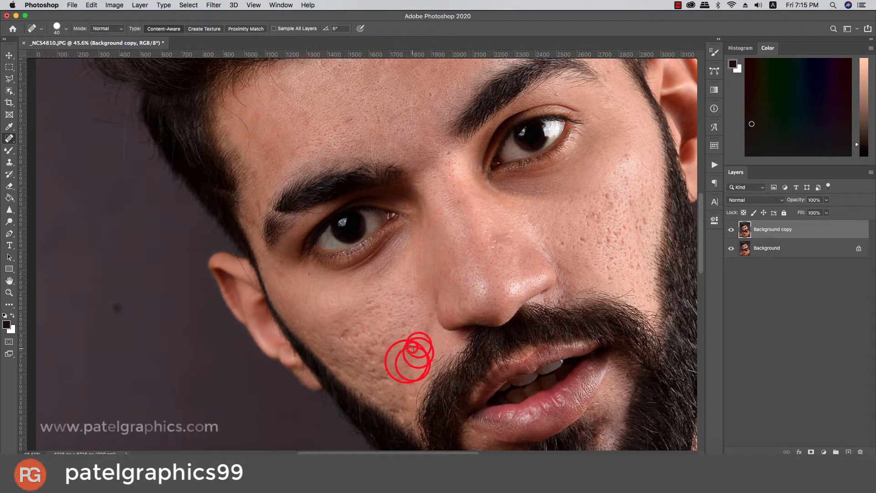
Step: Set the healing brush to size 45 and remove spots from the middle of the left-hand cheek down to the beard edge
{"action": "key", "text": "bracketright"}
{"action": "left_click", "coordinate": [367, 354]}
{"action": "left_click", "coordinate": [372, 354]}
{"action": "left_click", "coordinate": [371, 351]}
{"action": "left_click", "coordinate": [374, 341]}
{"action": "left_click", "coordinate": [379, 341]}
{"action": "left_click", "coordinate": [386, 341]}
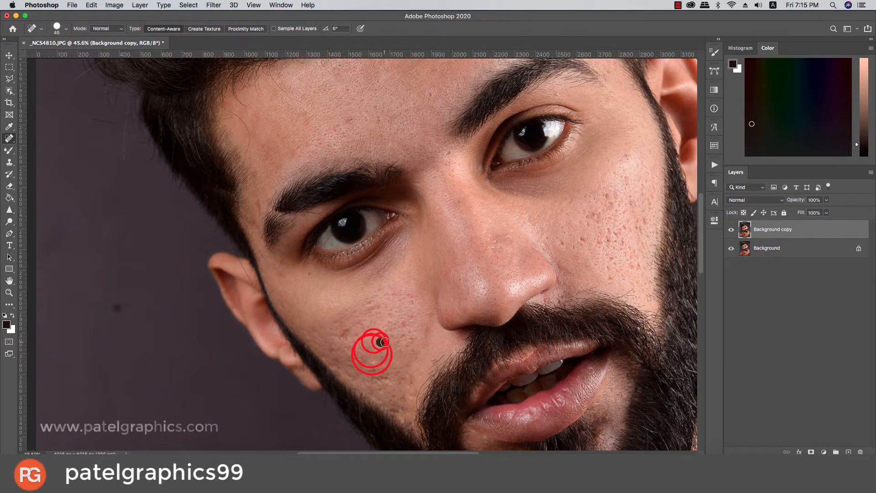
{"action": "left_click", "coordinate": [404, 396]}
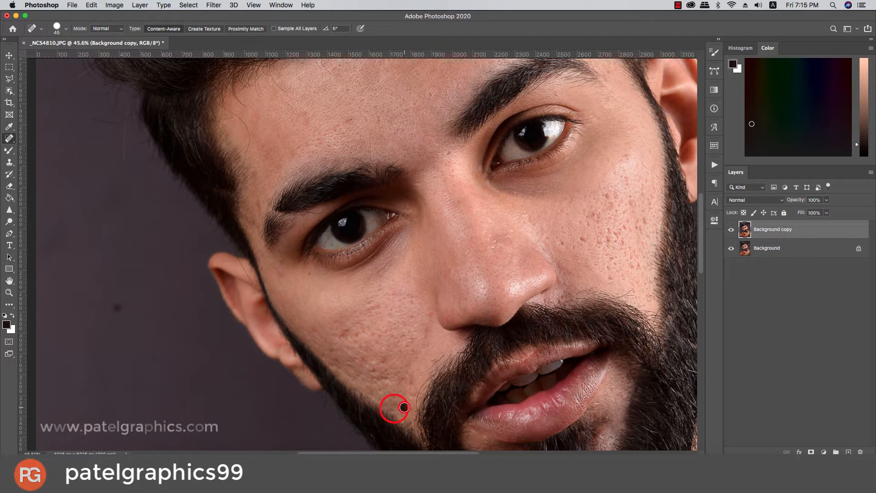
{"action": "left_click", "coordinate": [405, 384]}
Step: Heal scattered blemishes on the right-hand cheek, from beside the nose outward and down toward the moustache
{"action": "left_click", "coordinate": [583, 240]}
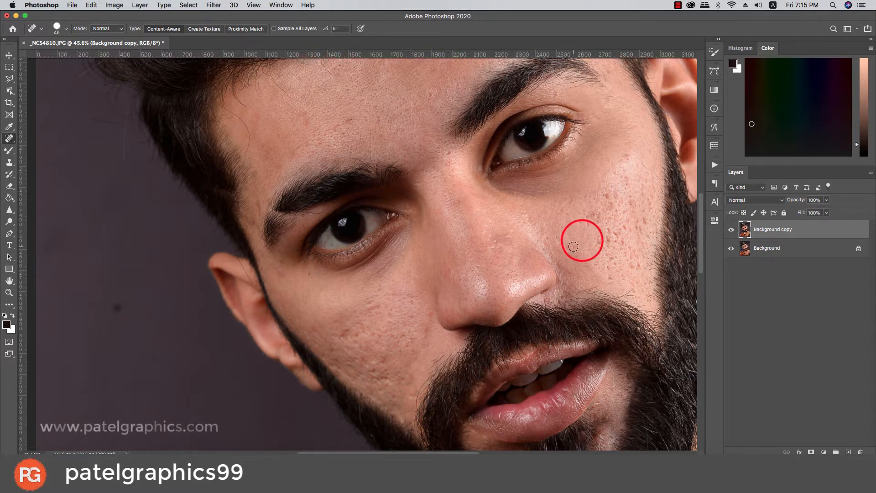
{"action": "left_click", "coordinate": [561, 243]}
{"action": "left_click", "coordinate": [554, 238]}
{"action": "left_click", "coordinate": [569, 220]}
{"action": "left_click", "coordinate": [609, 190]}
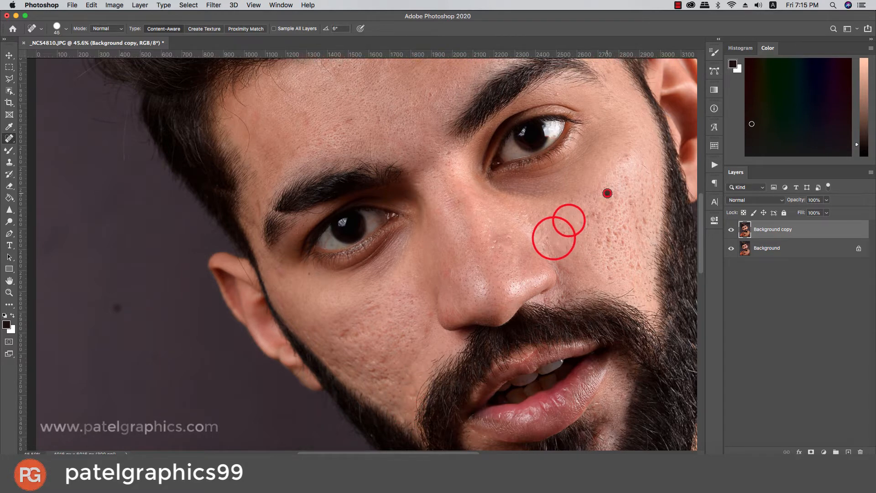
{"action": "left_click", "coordinate": [591, 215]}
{"action": "left_click", "coordinate": [586, 218]}
{"action": "left_click", "coordinate": [606, 237]}
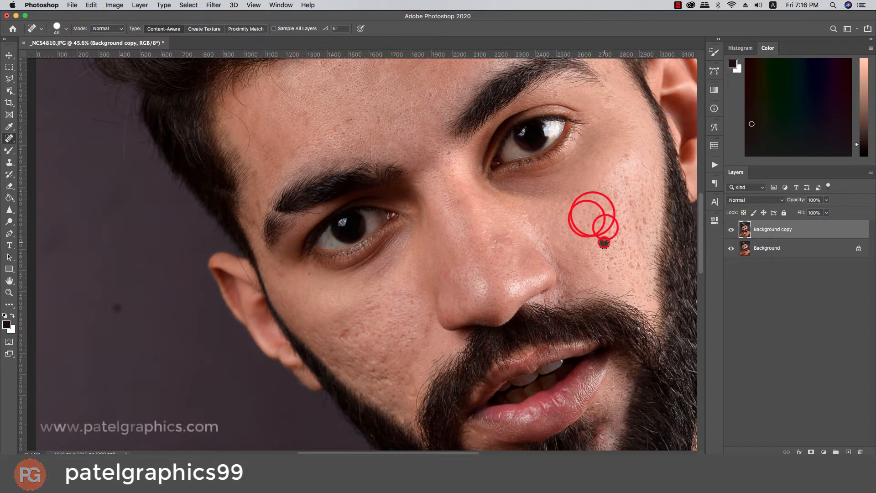
{"action": "left_click", "coordinate": [632, 289]}
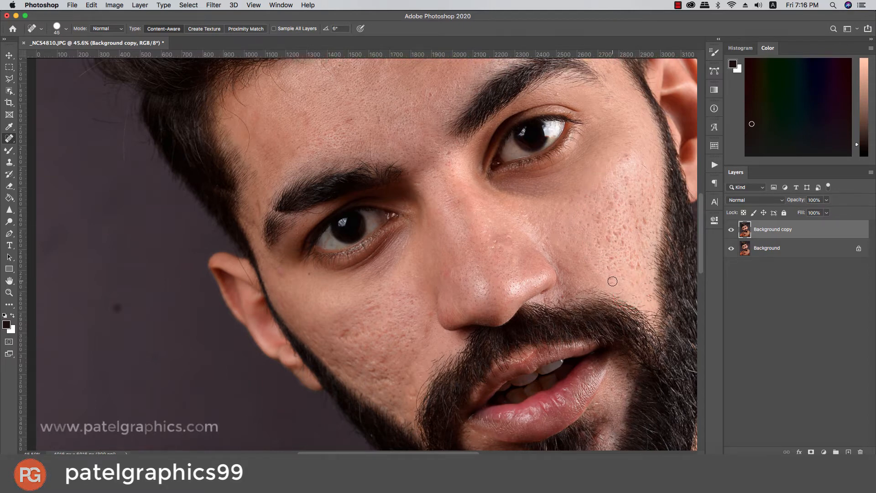
{"action": "left_click", "coordinate": [610, 261]}
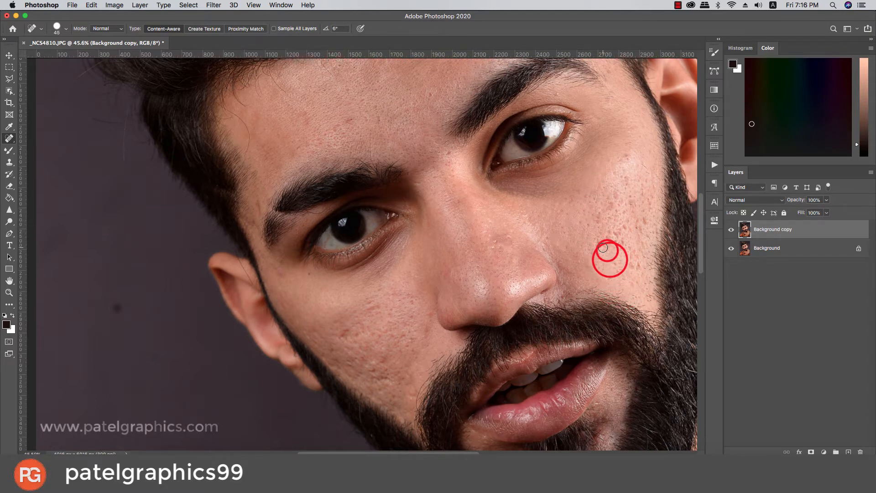
Step: Spot-heal the dense cluster of acne scars across the middle and lower part of the right-hand cheek
{"action": "left_click", "coordinate": [607, 253]}
{"action": "left_click", "coordinate": [599, 241]}
{"action": "left_click", "coordinate": [599, 239]}
{"action": "left_click", "coordinate": [607, 237]}
{"action": "left_click", "coordinate": [611, 235]}
{"action": "left_click", "coordinate": [614, 235]}
{"action": "left_click", "coordinate": [615, 236]}
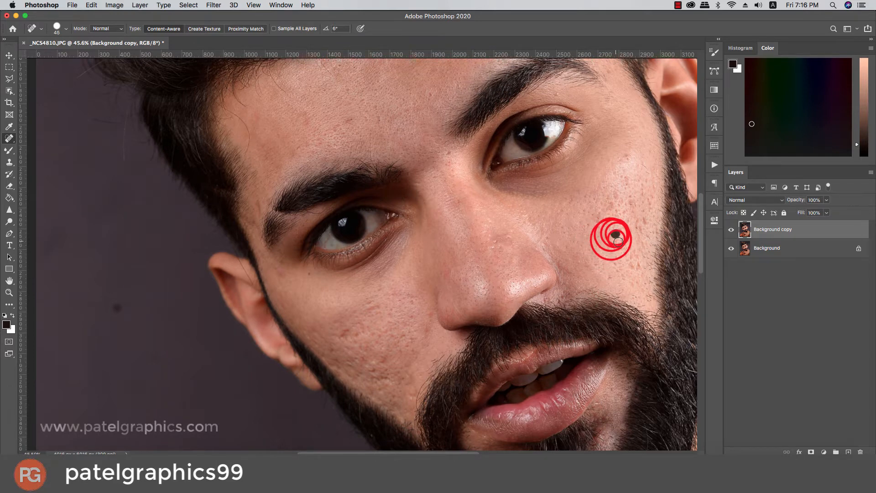
{"action": "left_click", "coordinate": [617, 239]}
{"action": "left_click", "coordinate": [620, 241]}
{"action": "left_click", "coordinate": [625, 246]}
{"action": "left_click", "coordinate": [628, 254]}
{"action": "left_click", "coordinate": [632, 259]}
{"action": "left_click", "coordinate": [638, 263]}
{"action": "left_click", "coordinate": [634, 251]}
{"action": "left_click", "coordinate": [634, 249]}
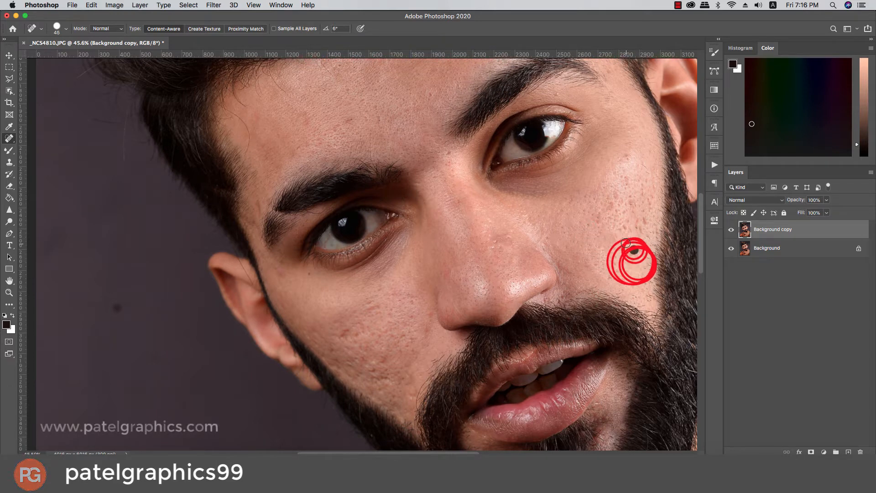
{"action": "left_click", "coordinate": [625, 243]}
{"action": "left_click", "coordinate": [623, 240]}
Step: Remove the spots on the upper and outer right-hand cheek, up to the cheekbone and temple
{"action": "left_click", "coordinate": [631, 221]}
{"action": "left_click", "coordinate": [644, 208]}
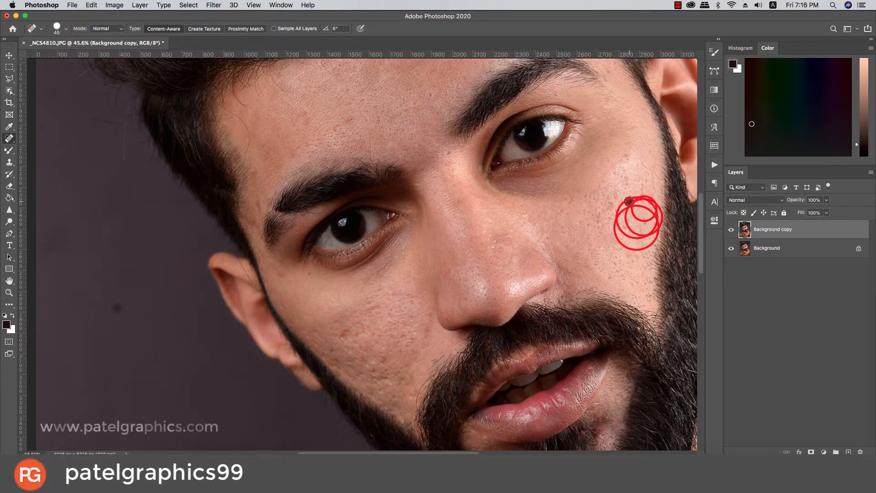
{"action": "left_click", "coordinate": [628, 201]}
{"action": "left_click", "coordinate": [643, 170]}
{"action": "left_click", "coordinate": [643, 170]}
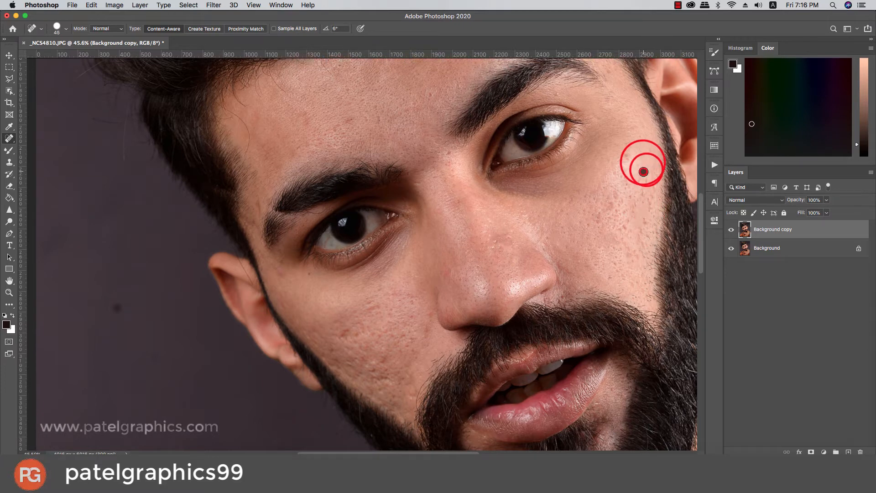
{"action": "left_click", "coordinate": [615, 196]}
{"action": "left_click", "coordinate": [623, 157]}
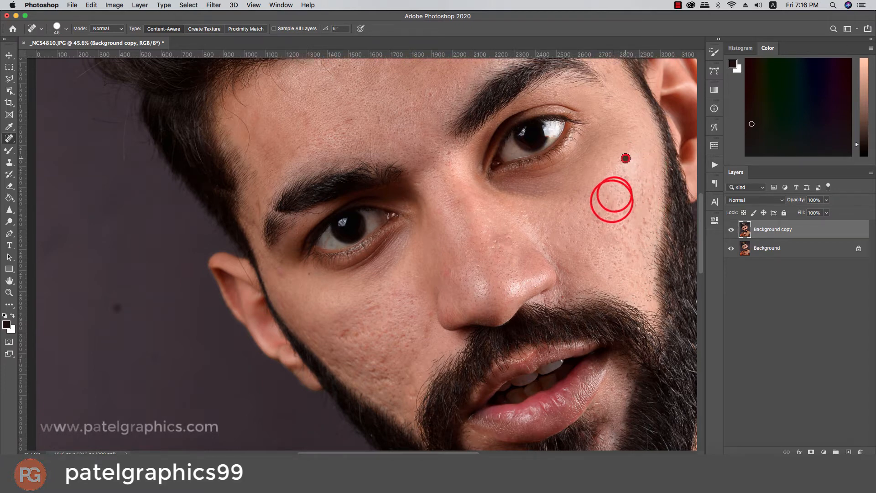
{"action": "left_click", "coordinate": [630, 144]}
Step: Heal the visible blemishes across the forehead and above the eyebrows with the Spot Healing Brush
{"action": "scroll", "coordinate": [542, 195], "scroll_direction": "up", "scroll_amount": 3}
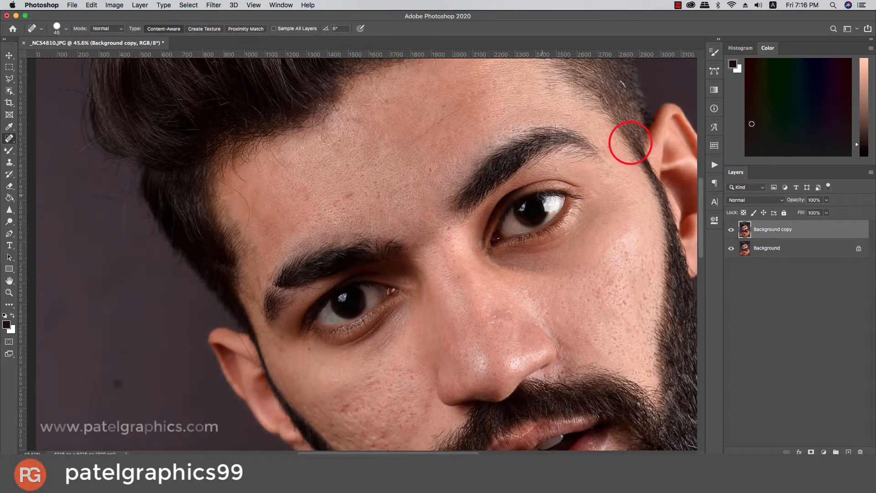
{"action": "left_click", "coordinate": [385, 99]}
{"action": "left_click", "coordinate": [445, 105]}
{"action": "left_click", "coordinate": [347, 195]}
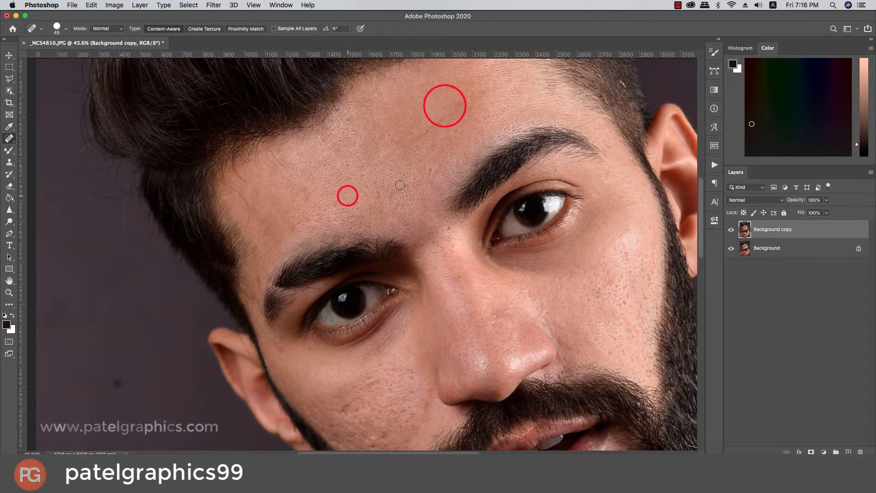
{"action": "left_click", "coordinate": [426, 174]}
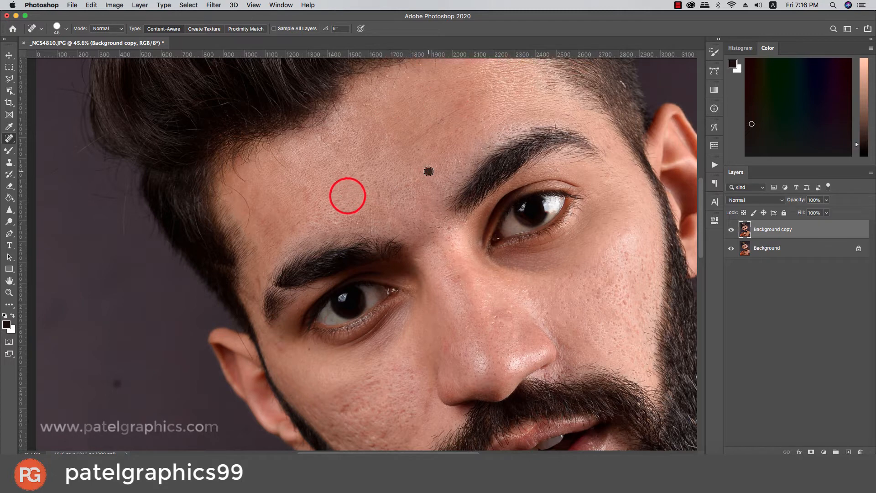
Step: Switch to the Mixer Brush with the Soft Round tip for work on the Background copy layer
{"action": "left_click", "coordinate": [9, 152]}
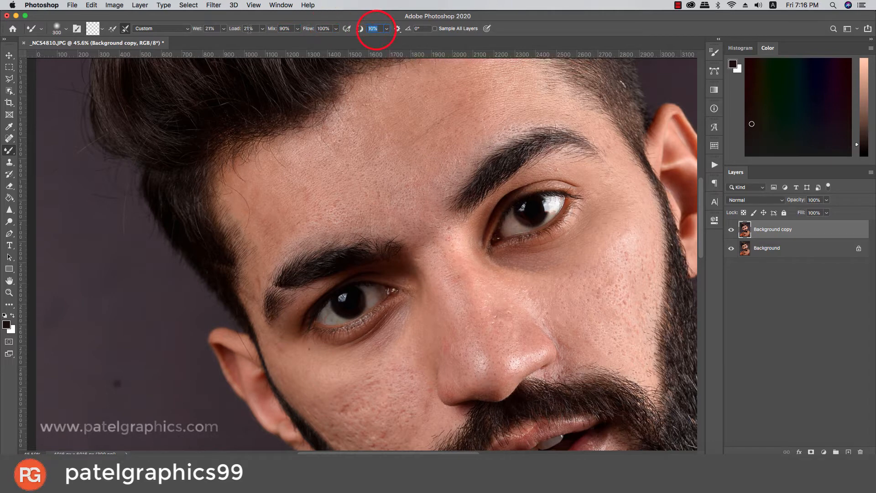
{"action": "scroll", "coordinate": [249, 128], "scroll_direction": "down", "scroll_amount": 3}
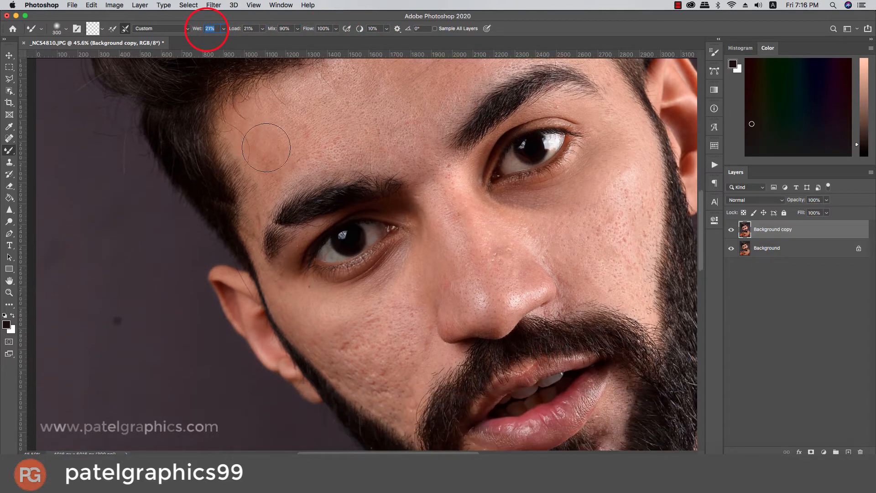
{"action": "right_click", "coordinate": [414, 288]}
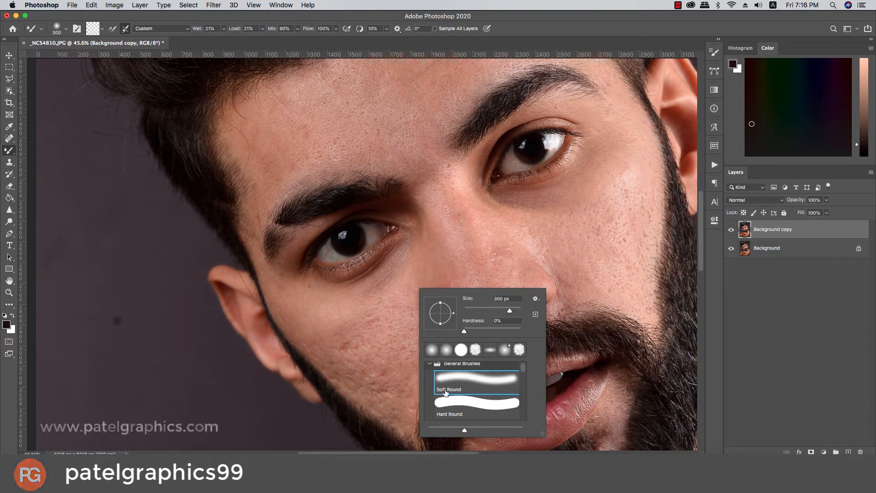
{"action": "scroll", "coordinate": [389, 357], "scroll_direction": "down", "scroll_amount": 1}
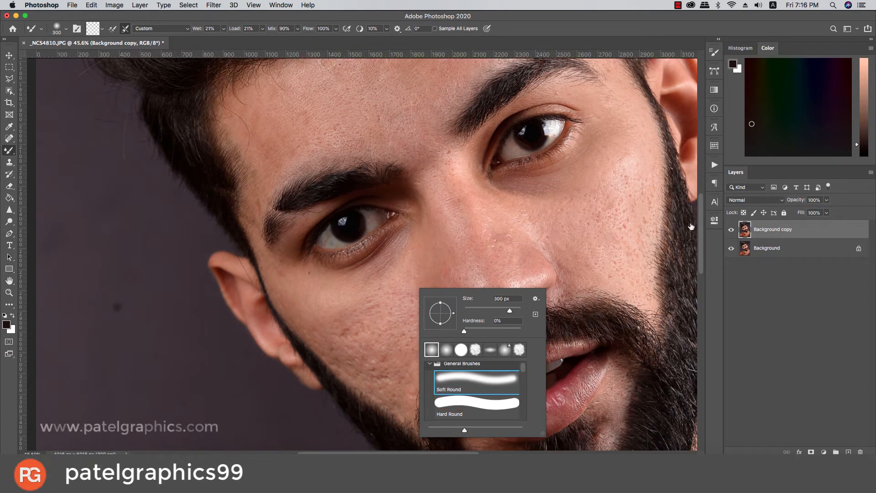
{"action": "left_click", "coordinate": [780, 233]}
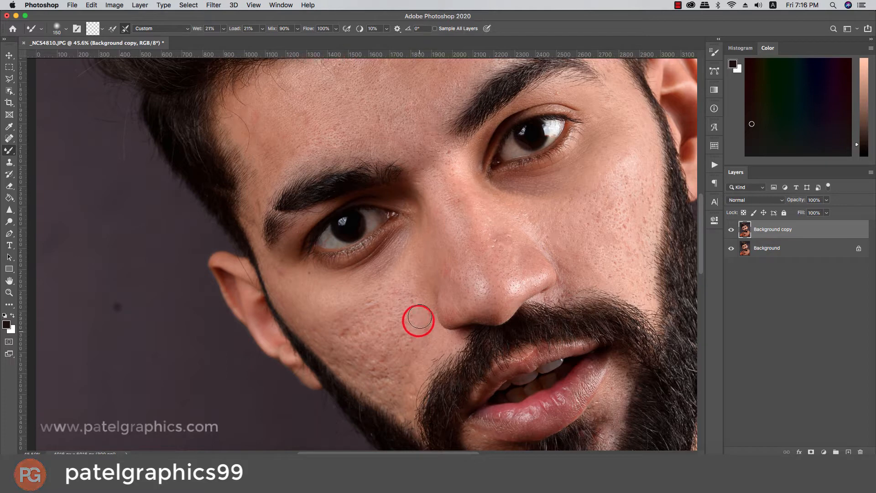
Step: Blend the uneven skin in the middle of the left-hand cheek below the eye with Mixer Brush strokes, adjusting the brush size
{"action": "mouse_move", "coordinate": [403, 331]}
{"action": "left_mouse_down"}
{"action": "mouse_move", "coordinate": [409, 300]}
{"action": "mouse_move", "coordinate": [397, 317]}
{"action": "mouse_move", "coordinate": [364, 320]}
{"action": "left_mouse_up"}
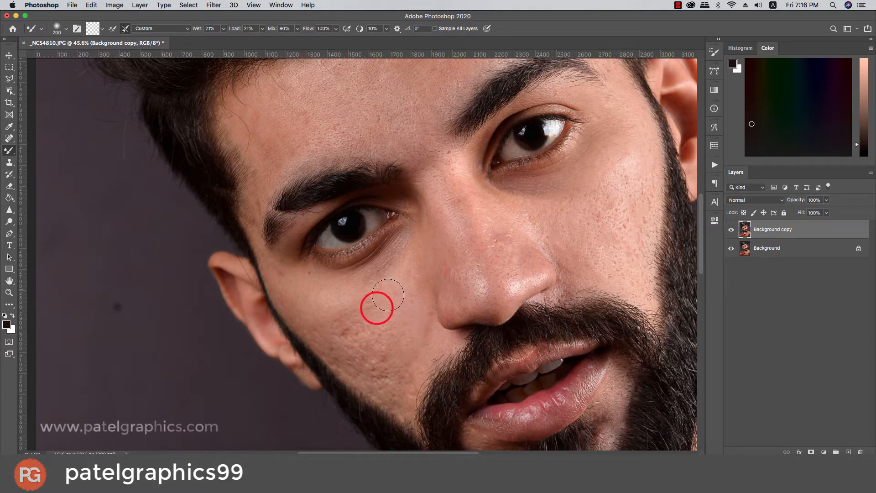
{"action": "key", "text": "bracketleft"}
{"action": "key", "text": "bracketleft"}
{"action": "mouse_move", "coordinate": [410, 288]}
{"action": "left_mouse_down"}
{"action": "mouse_move", "coordinate": [417, 307]}
{"action": "mouse_move", "coordinate": [364, 317]}
{"action": "mouse_move", "coordinate": [385, 290]}
{"action": "mouse_move", "coordinate": [334, 319]}
{"action": "mouse_move", "coordinate": [366, 322]}
{"action": "mouse_move", "coordinate": [340, 332]}
{"action": "left_mouse_up"}
{"action": "key", "text": "bracketright"}
{"action": "left_click_drag", "start_coordinate": [338, 333], "coordinate": [382, 328]}
{"action": "mouse_move", "coordinate": [389, 314]}
{"action": "left_mouse_down"}
{"action": "mouse_move", "coordinate": [374, 347]}
{"action": "mouse_move", "coordinate": [390, 322]}
{"action": "mouse_move", "coordinate": [388, 345]}
{"action": "left_mouse_up"}
{"action": "left_click_drag", "start_coordinate": [400, 334], "coordinate": [393, 370]}
Step: Smooth the inner left-hand cheek beside the nostril at brush size 80, and down toward the moustache at size 150
{"action": "key", "text": "bracketleft"}
{"action": "key", "text": "bracketleft"}
{"action": "key", "text": "bracketleft"}
{"action": "key", "text": "bracketleft"}
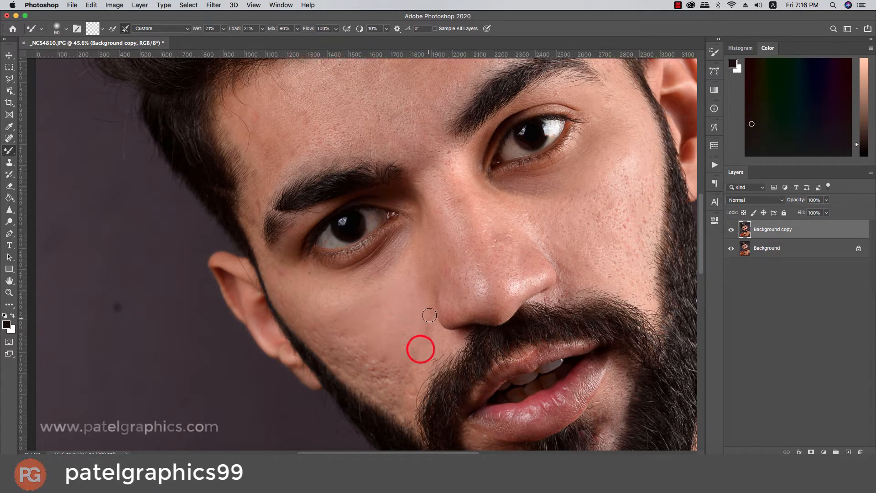
{"action": "mouse_move", "coordinate": [429, 315]}
{"action": "left_mouse_down"}
{"action": "mouse_move", "coordinate": [410, 346]}
{"action": "mouse_move", "coordinate": [409, 315]}
{"action": "left_mouse_up"}
{"action": "key", "text": "bracketright"}
{"action": "key", "text": "bracketright"}
{"action": "key", "text": "bracketright"}
{"action": "left_click_drag", "start_coordinate": [411, 337], "coordinate": [402, 381]}
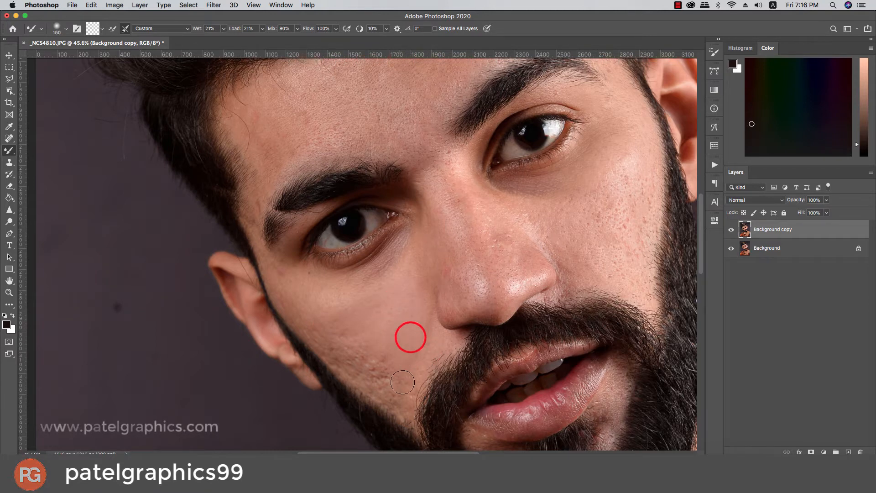
{"action": "left_click", "coordinate": [402, 381]}
Step: Reduce the Mixer Brush to size 80 and blend the outer left-hand cheek near the sideburn
{"action": "key", "text": "bracketleft"}
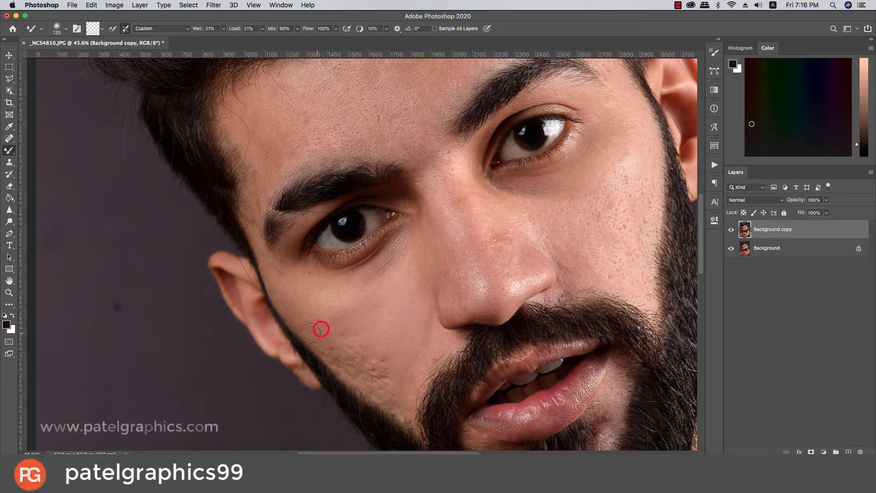
{"action": "key", "text": "bracketleft"}
{"action": "key", "text": "bracketleft"}
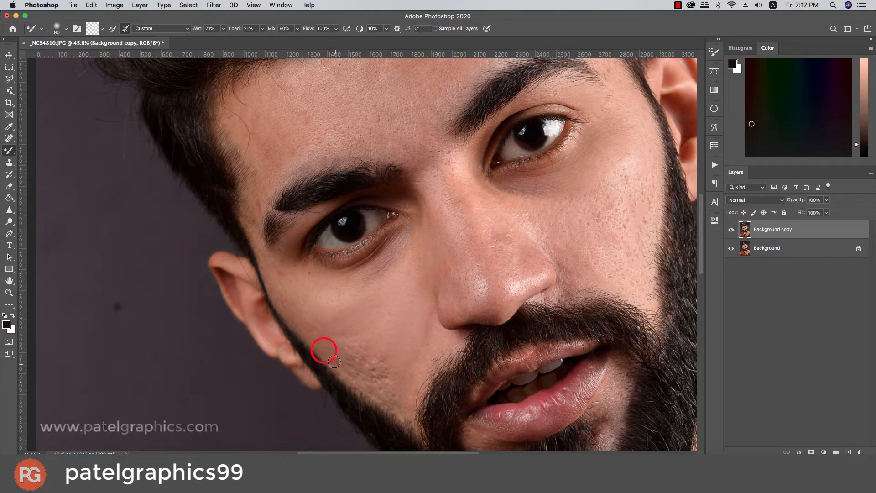
{"action": "left_click", "coordinate": [326, 313]}
{"action": "left_click", "coordinate": [344, 307]}
{"action": "left_click", "coordinate": [329, 324]}
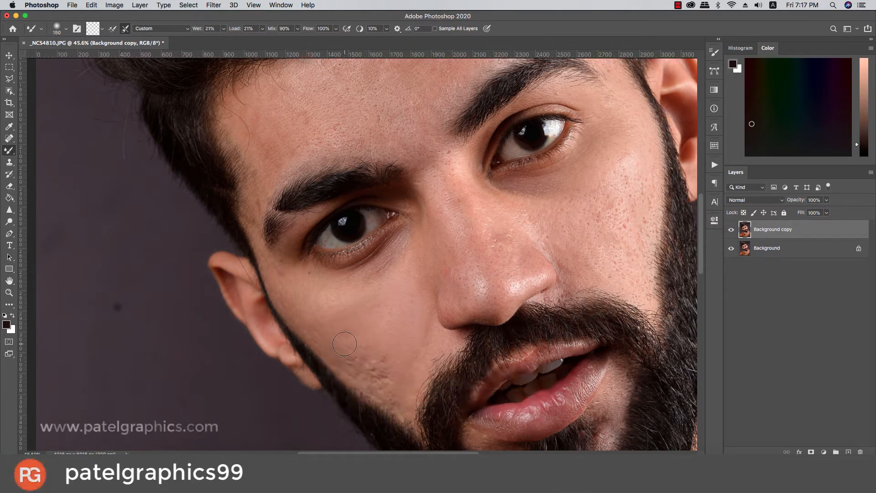
Step: Blend the scarred lower left-hand cheek across to the moustache and even out the skin beside the nose
{"action": "key", "text": "["}
{"action": "mouse_move", "coordinate": [352, 356]}
{"action": "left_mouse_down"}
{"action": "mouse_move", "coordinate": [374, 365]}
{"action": "mouse_move", "coordinate": [380, 353]}
{"action": "mouse_move", "coordinate": [389, 392]}
{"action": "mouse_move", "coordinate": [407, 396]}
{"action": "mouse_move", "coordinate": [406, 413]}
{"action": "mouse_move", "coordinate": [434, 344]}
{"action": "left_mouse_up"}
{"action": "key", "text": "["}
{"action": "key", "text": "["}
{"action": "left_click", "coordinate": [420, 348]}
{"action": "key", "text": "]"}
{"action": "key", "text": "]"}
{"action": "mouse_move", "coordinate": [426, 314]}
{"action": "left_mouse_down"}
{"action": "mouse_move", "coordinate": [414, 363]}
{"action": "mouse_move", "coordinate": [423, 338]}
{"action": "mouse_move", "coordinate": [436, 339]}
{"action": "mouse_move", "coordinate": [425, 361]}
{"action": "mouse_move", "coordinate": [401, 339]}
{"action": "mouse_move", "coordinate": [394, 312]}
{"action": "mouse_move", "coordinate": [380, 318]}
{"action": "mouse_move", "coordinate": [414, 303]}
{"action": "left_mouse_up"}
{"action": "key", "text": "bracketright"}
{"action": "key", "text": "bracketleft"}
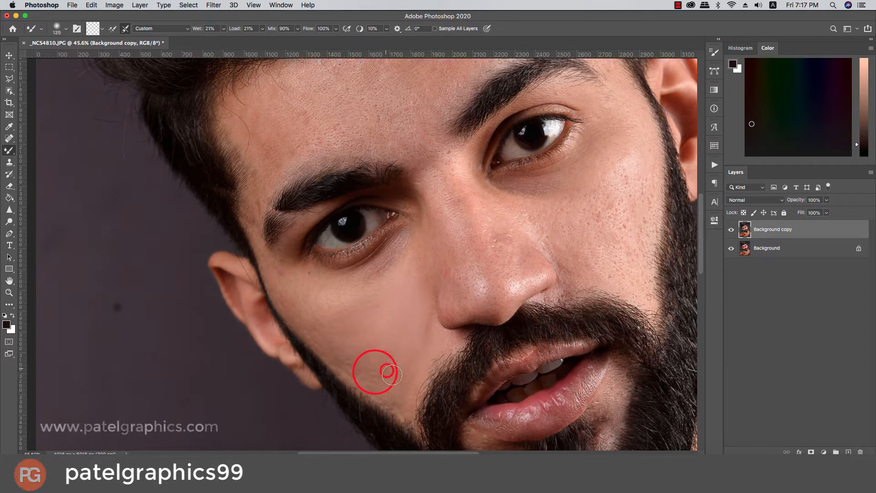
Step: Smooth the remaining scars on the lower left-hand cheek above the beard line with Mixer Brush sizes between 80 and 125
{"action": "left_click_drag", "start_coordinate": [384, 348], "coordinate": [399, 372]}
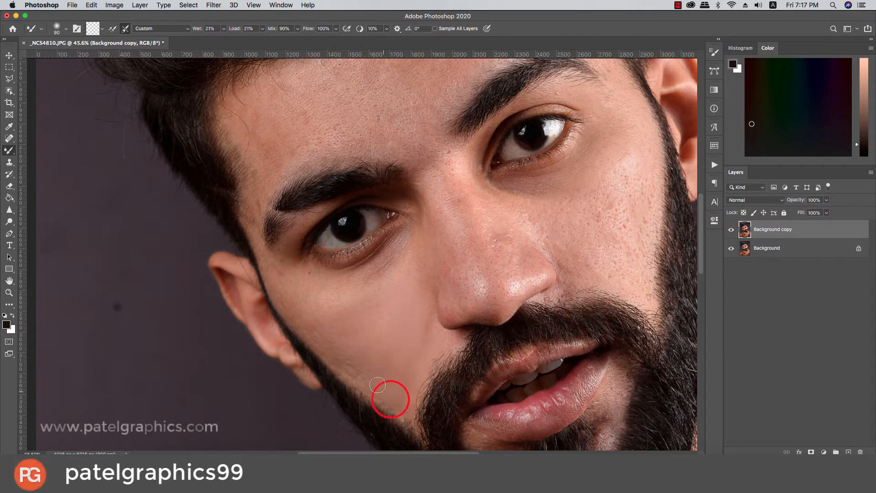
{"action": "left_click", "coordinate": [348, 368]}
{"action": "left_click_drag", "start_coordinate": [354, 375], "coordinate": [395, 406]}
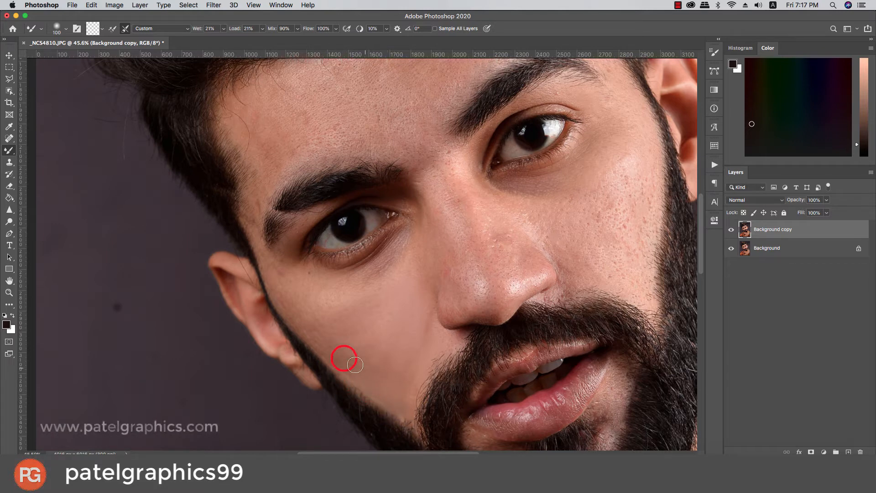
{"action": "key", "text": "]"}
{"action": "mouse_move", "coordinate": [384, 369]}
{"action": "left_mouse_down"}
{"action": "mouse_move", "coordinate": [369, 346]}
{"action": "mouse_move", "coordinate": [391, 356]}
{"action": "mouse_move", "coordinate": [370, 330]}
{"action": "mouse_move", "coordinate": [381, 334]}
{"action": "mouse_move", "coordinate": [393, 307]}
{"action": "mouse_move", "coordinate": [395, 333]}
{"action": "mouse_move", "coordinate": [410, 323]}
{"action": "mouse_move", "coordinate": [395, 386]}
{"action": "left_mouse_up"}
Step: Blend the skin tones from under the left-hand eye across the cheekbone and down the outer cheek, varying the brush size
{"action": "mouse_move", "coordinate": [345, 329]}
{"action": "left_mouse_down"}
{"action": "mouse_move", "coordinate": [381, 293]}
{"action": "mouse_move", "coordinate": [325, 295]}
{"action": "mouse_move", "coordinate": [358, 289]}
{"action": "mouse_move", "coordinate": [410, 245]}
{"action": "mouse_move", "coordinate": [413, 264]}
{"action": "left_mouse_up"}
{"action": "key", "text": "["}
{"action": "mouse_move", "coordinate": [362, 302]}
{"action": "left_mouse_down"}
{"action": "mouse_move", "coordinate": [342, 325]}
{"action": "mouse_move", "coordinate": [324, 309]}
{"action": "mouse_move", "coordinate": [310, 320]}
{"action": "mouse_move", "coordinate": [326, 346]}
{"action": "mouse_move", "coordinate": [312, 333]}
{"action": "left_mouse_up"}
{"action": "key", "text": "]"}
{"action": "key", "text": "["}
{"action": "key", "text": "["}
{"action": "key", "text": "["}
{"action": "key", "text": "["}
{"action": "key", "text": "]"}
{"action": "left_click_drag", "start_coordinate": [312, 304], "coordinate": [374, 369]}
Step: Smooth the edge of the left-hand cheek where it meets the sideburn, using a smaller Mixer Brush
{"action": "key", "text": "["}
{"action": "key", "text": "["}
{"action": "mouse_move", "coordinate": [335, 332]}
{"action": "left_mouse_down"}
{"action": "mouse_move", "coordinate": [316, 338]}
{"action": "mouse_move", "coordinate": [318, 320]}
{"action": "mouse_move", "coordinate": [315, 330]}
{"action": "mouse_move", "coordinate": [300, 314]}
{"action": "left_mouse_up"}
{"action": "left_click", "coordinate": [301, 318]}
{"action": "left_click", "coordinate": [295, 317]}
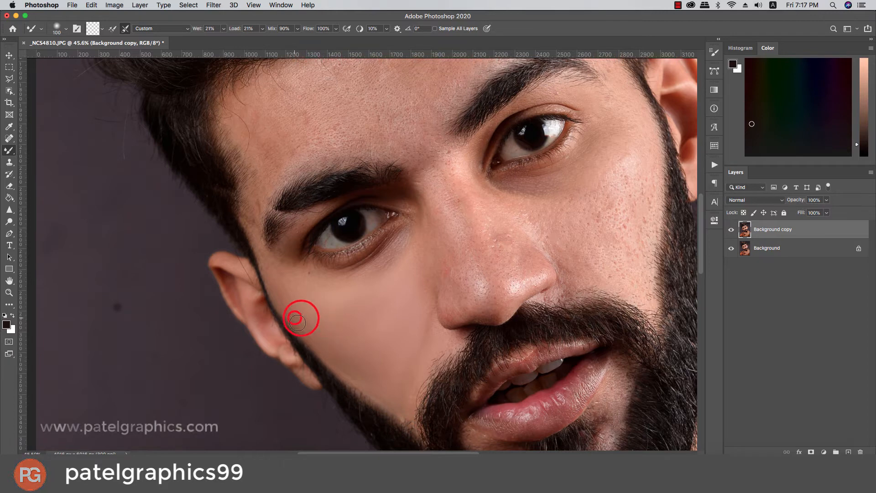
{"action": "key", "text": "["}
{"action": "key", "text": "["}
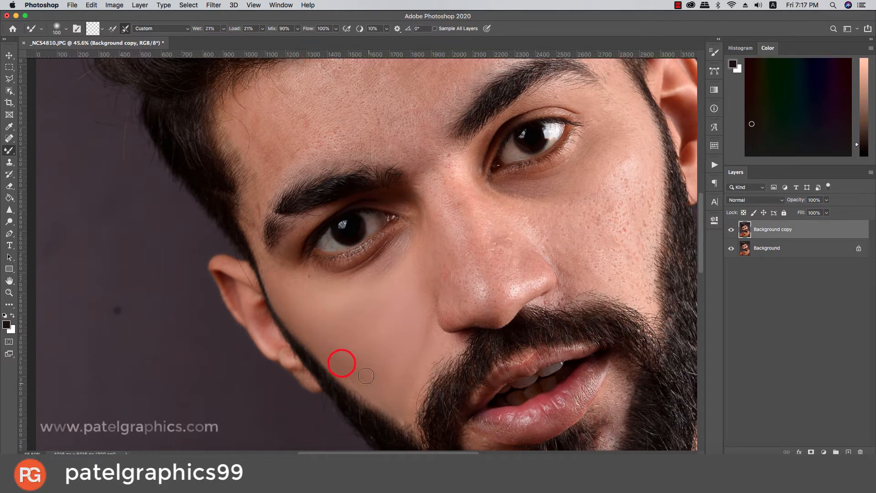
Step: Touch up the skin along the upper beard line of the left-hand cheek with short size 100 Mixer Brush dabs
{"action": "left_click", "coordinate": [348, 368]}
{"action": "left_click", "coordinate": [343, 361]}
{"action": "left_click", "coordinate": [347, 363]}
{"action": "left_click", "coordinate": [356, 372]}
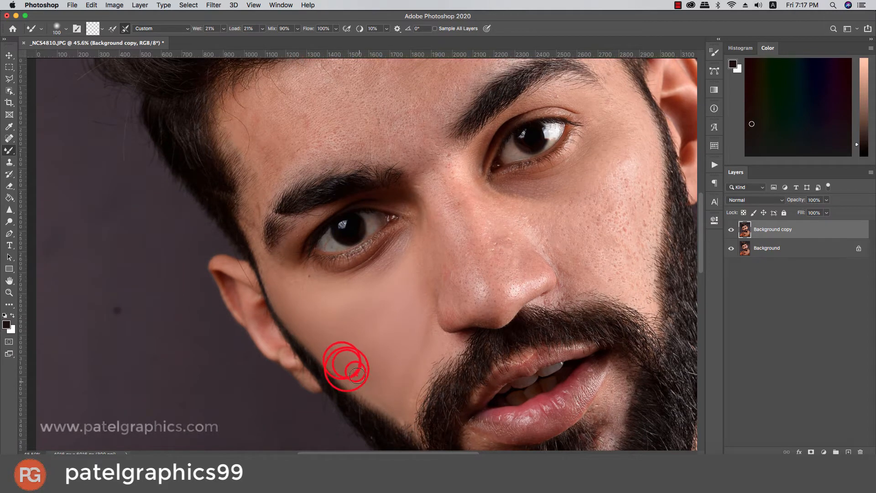
Step: Blend the last uneven patch of the lower left-hand cheek beside the beard with the size 100 Mixer Brush
{"action": "left_click", "coordinate": [357, 376]}
{"action": "left_click", "coordinate": [359, 382]}
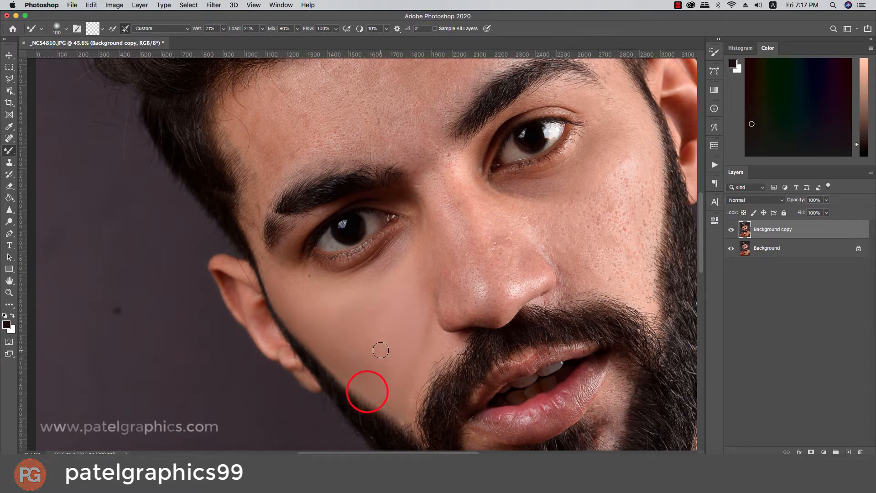
Step: Smooth the left-hand nostril and the lower edge of the nose above the moustache with Mixer Brush sizes between 40 and 90
{"action": "scroll", "coordinate": [401, 338], "scroll_direction": "up", "scroll_amount": 3}
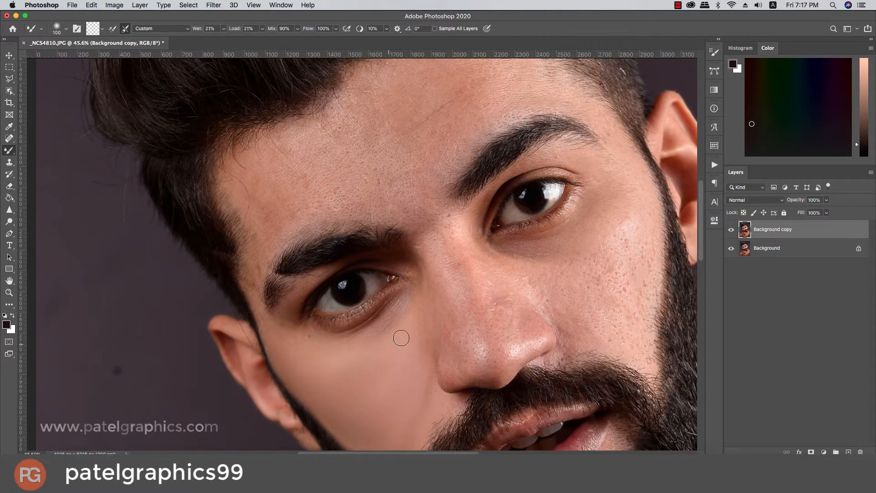
{"action": "left_click", "coordinate": [452, 391]}
{"action": "key", "text": "ctrl+z"}
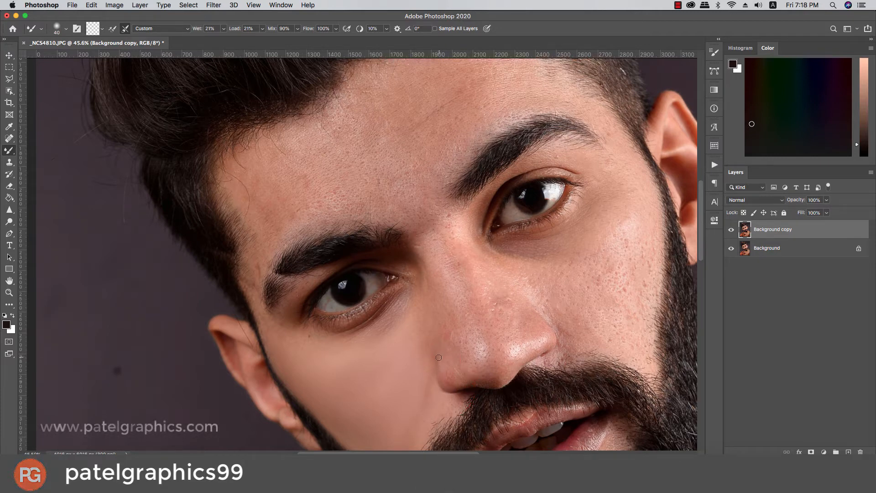
{"action": "left_click", "coordinate": [448, 369]}
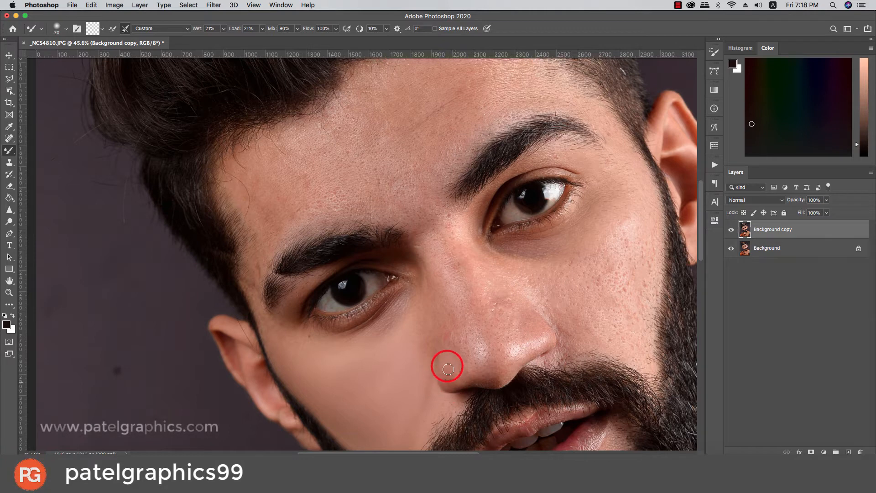
{"action": "key", "text": "bracketright"}
{"action": "key", "text": "bracketright"}
{"action": "left_click", "coordinate": [470, 376]}
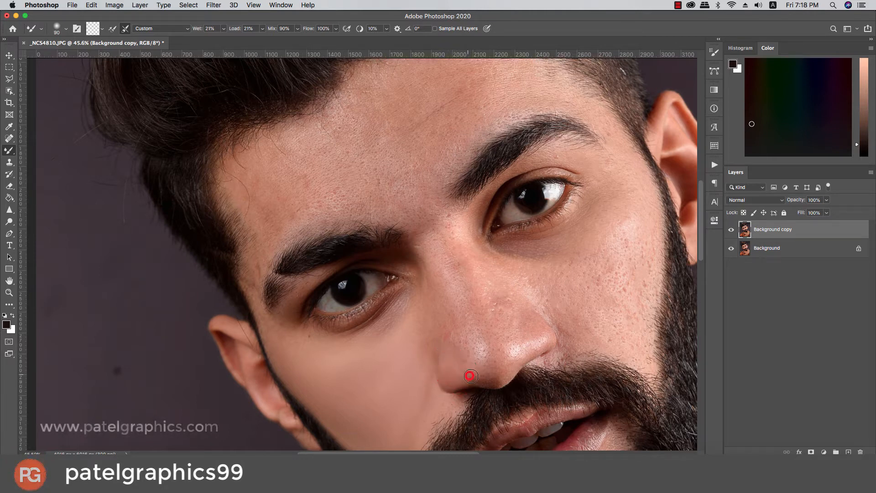
{"action": "left_click", "coordinate": [501, 374]}
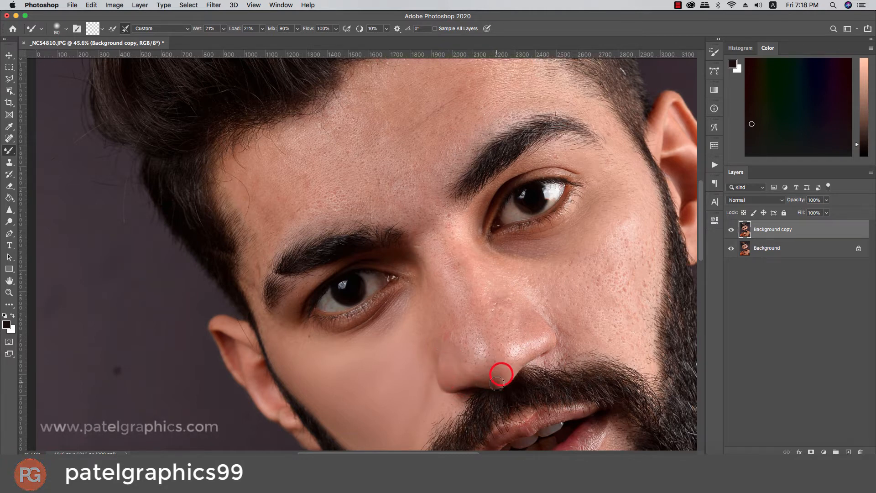
{"action": "left_click", "coordinate": [513, 354]}
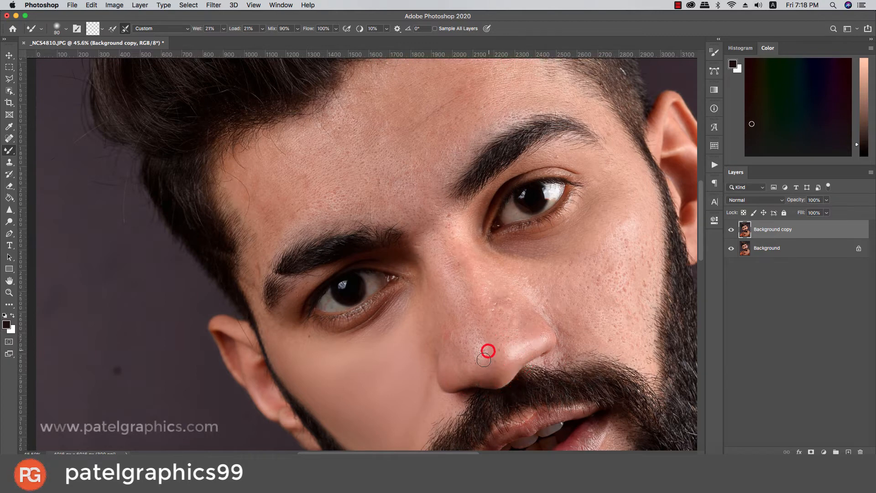
Step: Smooth the skin on the left-hand side of the nose tip with the Mixer Brush at size 100
{"action": "left_click", "coordinate": [470, 341]}
{"action": "key", "text": "]"}
{"action": "left_click", "coordinate": [460, 340]}
{"action": "left_click", "coordinate": [460, 345]}
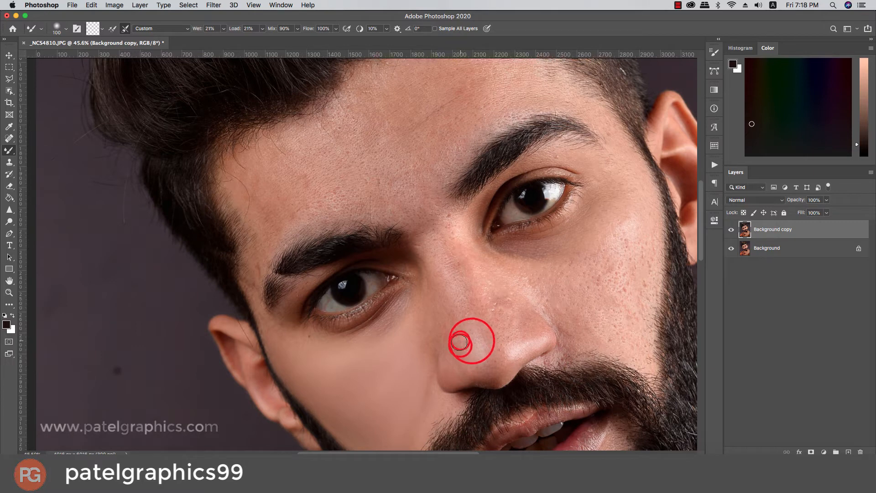
{"action": "left_click", "coordinate": [472, 340]}
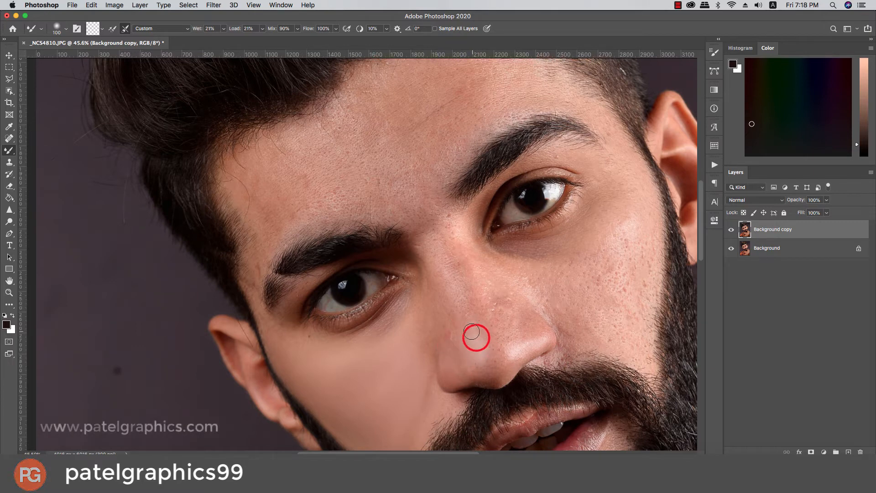
{"action": "left_click", "coordinate": [475, 364]}
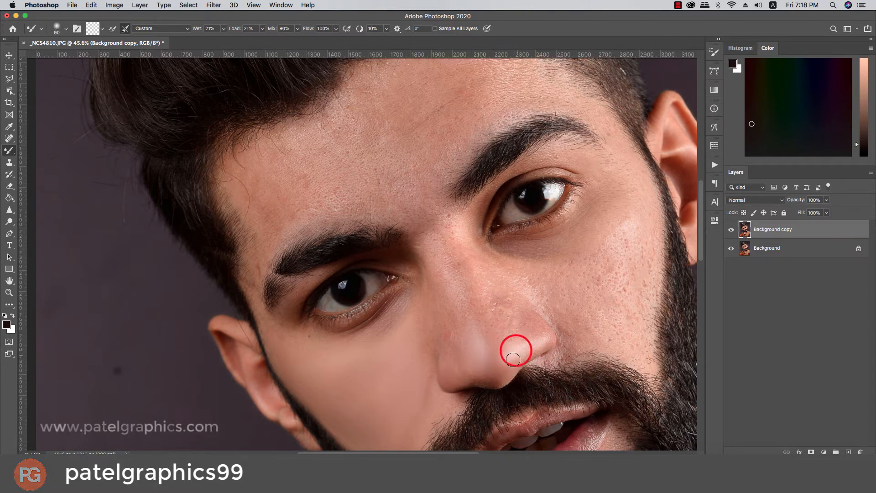
Step: Blend the pores on the nose tip and the lower nose bridge, enlarging the Mixer Brush up to size 150
{"action": "left_click", "coordinate": [542, 332]}
{"action": "key", "text": "bracketleft"}
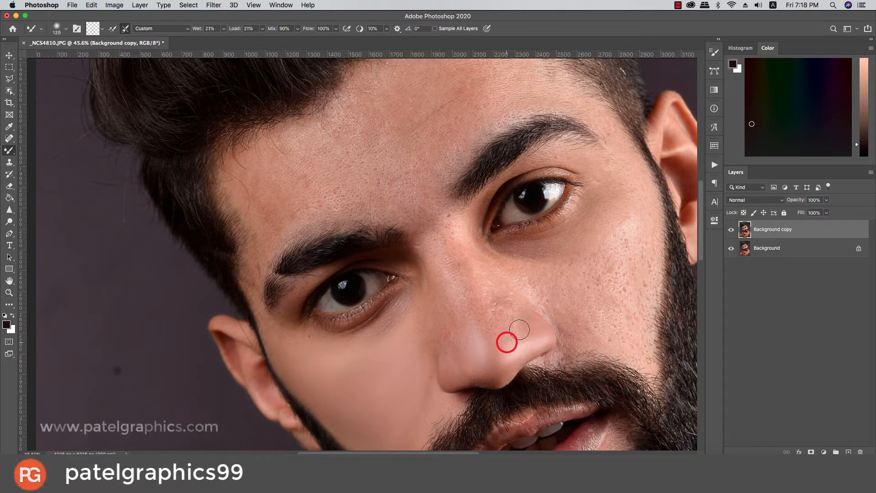
{"action": "key", "text": "bracketright"}
{"action": "left_click", "coordinate": [492, 304]}
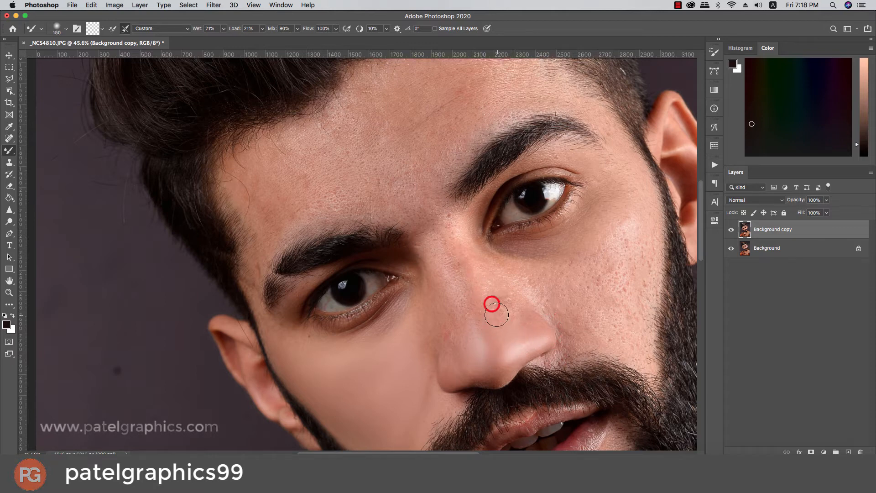
{"action": "left_click", "coordinate": [504, 314]}
{"action": "left_click", "coordinate": [512, 299]}
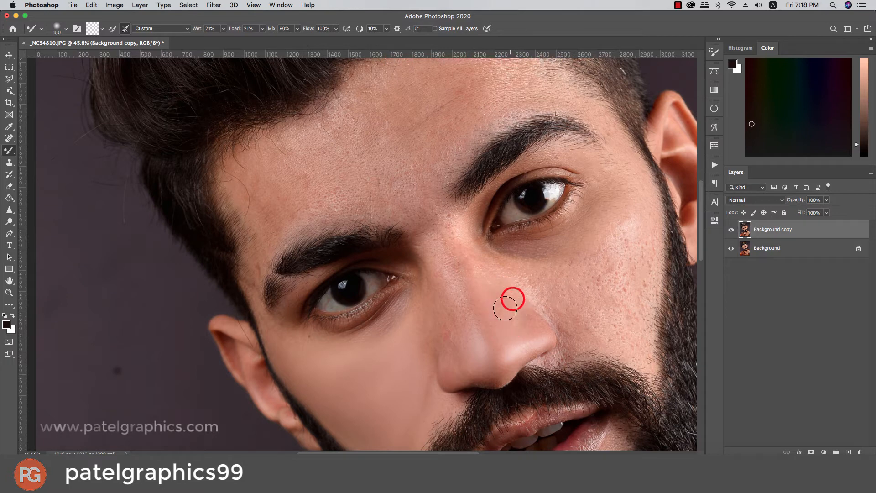
{"action": "left_click", "coordinate": [467, 323]}
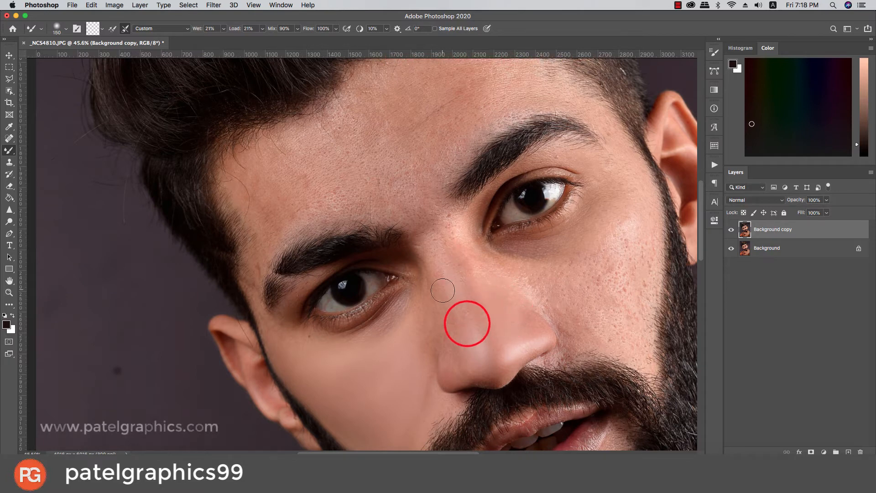
Step: Smooth the upper nose bridge up to between the eyebrows with Mixer Brush sizes 150 and 125
{"action": "left_click", "coordinate": [463, 301]}
{"action": "key", "text": "bracketleft"}
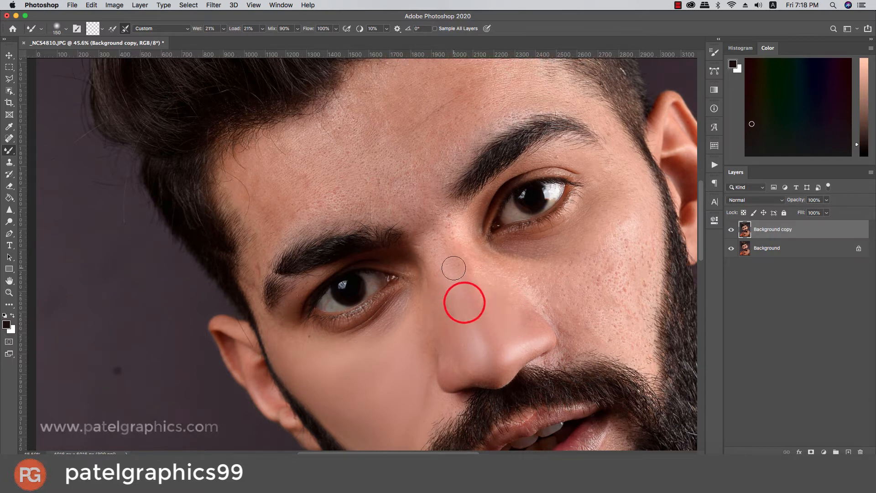
{"action": "left_click", "coordinate": [447, 258]}
{"action": "mouse_move", "coordinate": [440, 255]}
{"action": "left_mouse_down"}
{"action": "mouse_move", "coordinate": [439, 288]}
{"action": "mouse_move", "coordinate": [445, 226]}
{"action": "mouse_move", "coordinate": [461, 266]}
{"action": "left_mouse_up"}
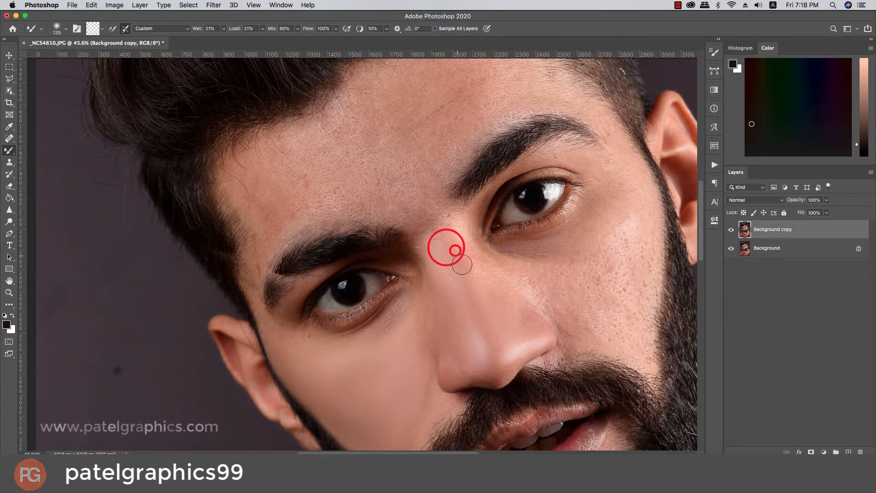
{"action": "left_click", "coordinate": [467, 256]}
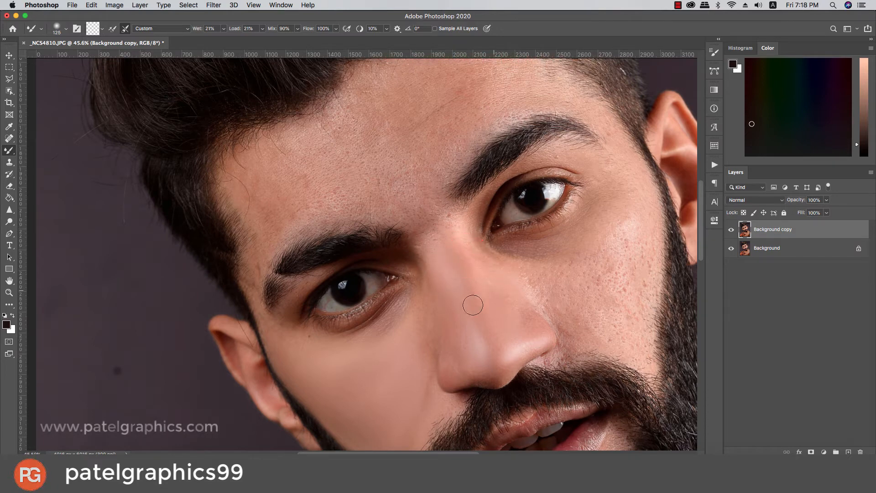
Step: Refine the skin beside the left-hand nostril and over the right-hand side of the nose tip with a smaller Mixer Brush
{"action": "key", "text": "bracketright"}
{"action": "key", "text": "bracketright"}
{"action": "left_click", "coordinate": [413, 375]}
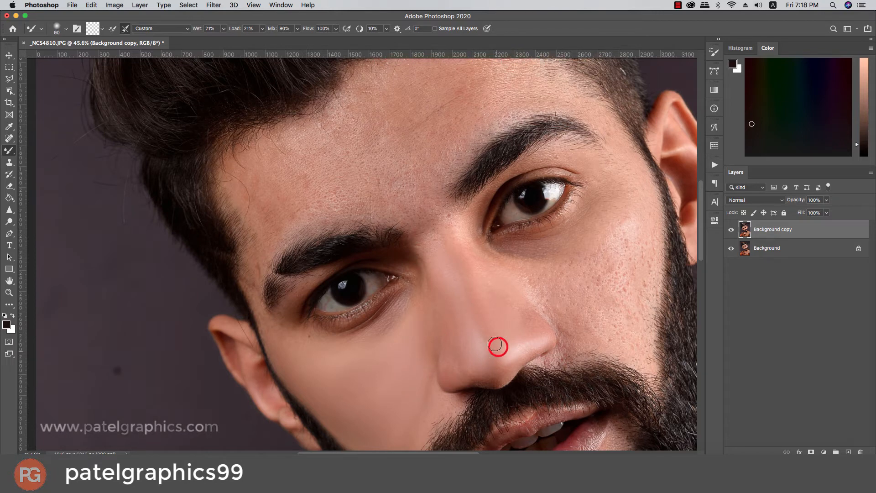
{"action": "left_click", "coordinate": [531, 313]}
{"action": "key", "text": "bracketright"}
{"action": "left_click", "coordinate": [537, 305]}
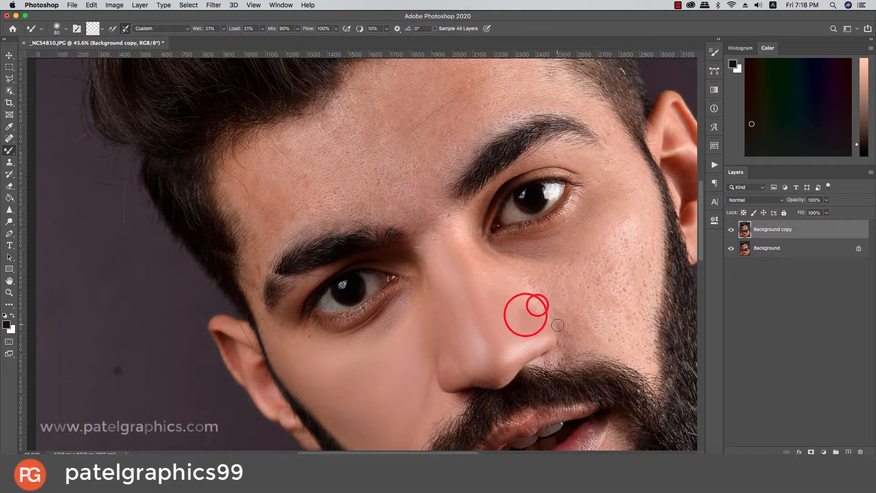
Step: Smooth the crease around the right-hand nostril above the moustache with a small Mixer Brush
{"action": "key", "text": "bracketright"}
{"action": "left_click", "coordinate": [562, 340]}
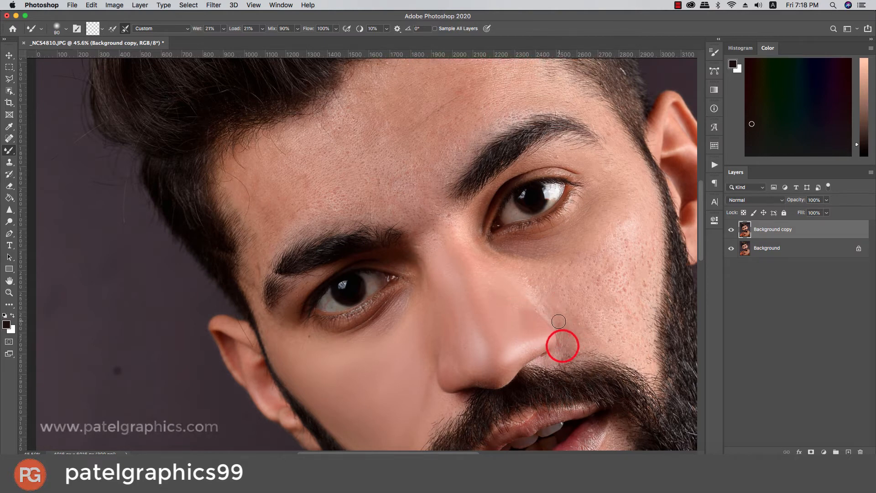
{"action": "key", "text": "bracketright"}
{"action": "key", "text": "bracketright"}
{"action": "left_click", "coordinate": [558, 322]}
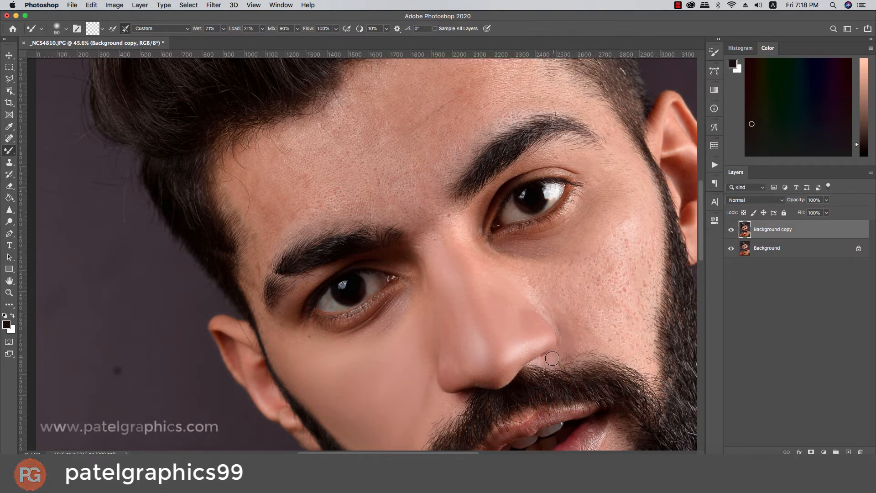
Step: Blend the skin from the right-hand nostril crease up along the side of the nose with the Mixer Brush at size 175
{"action": "key", "text": "bracketright"}
{"action": "key", "text": "bracketright"}
{"action": "key", "text": "bracketright"}
{"action": "key", "text": "bracketright"}
{"action": "left_click", "coordinate": [561, 340]}
{"action": "left_click", "coordinate": [513, 268]}
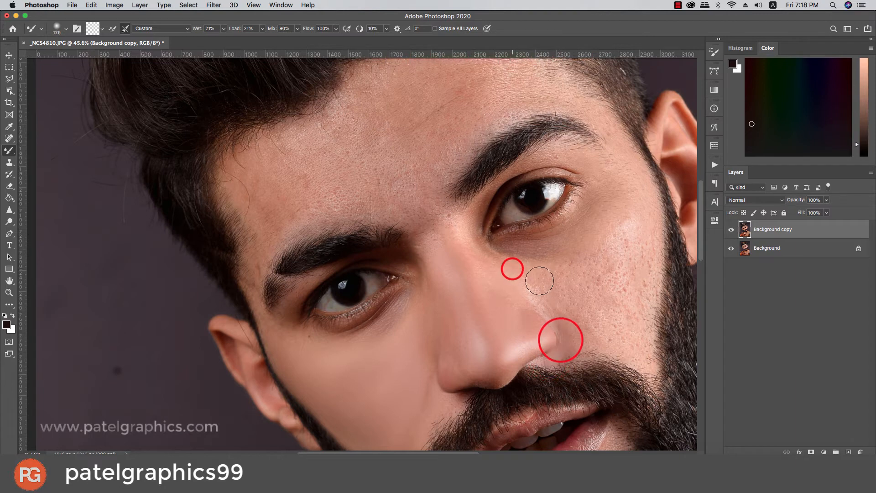
{"action": "left_click", "coordinate": [531, 280]}
{"action": "left_click", "coordinate": [487, 274]}
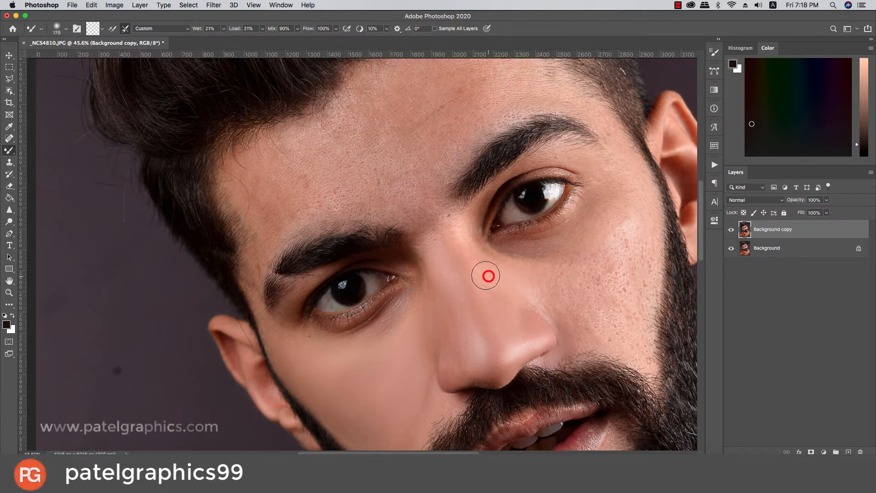
Step: Smooth the skin under the right-hand eye and out across the cheekbone with the Mixer Brush
{"action": "left_click", "coordinate": [553, 267]}
{"action": "left_click", "coordinate": [576, 263]}
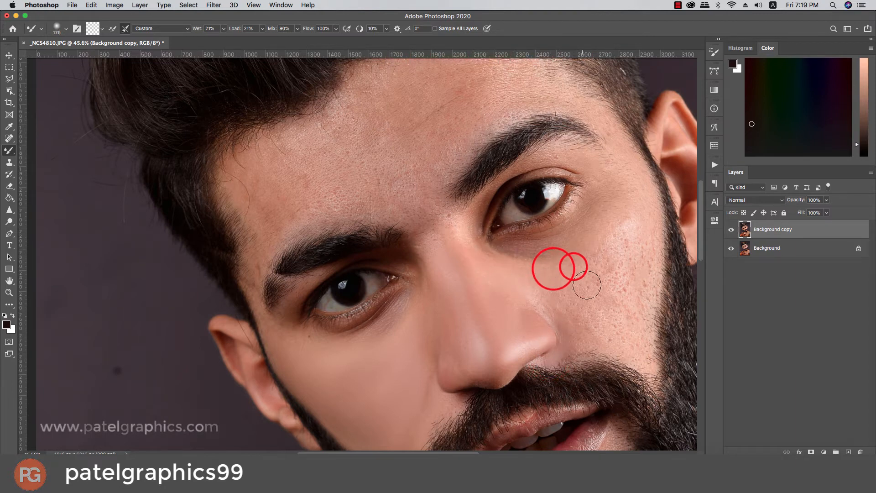
{"action": "left_click", "coordinate": [555, 290]}
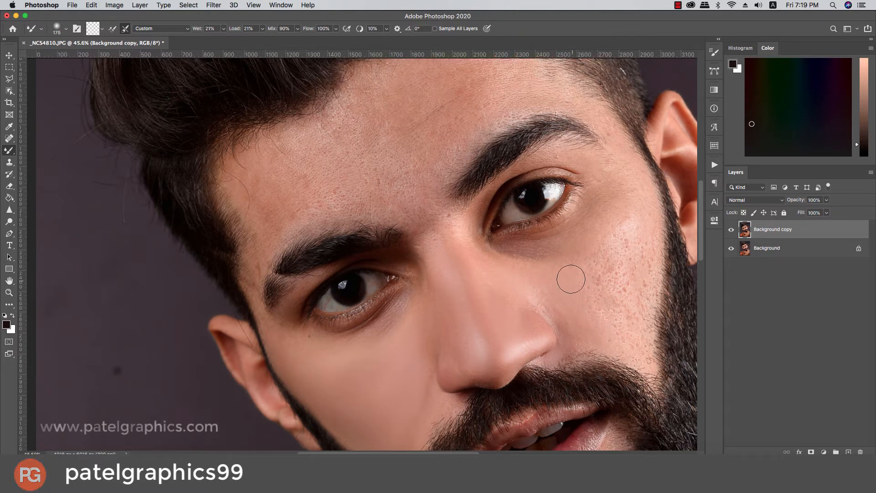
{"action": "left_click", "coordinate": [612, 234]}
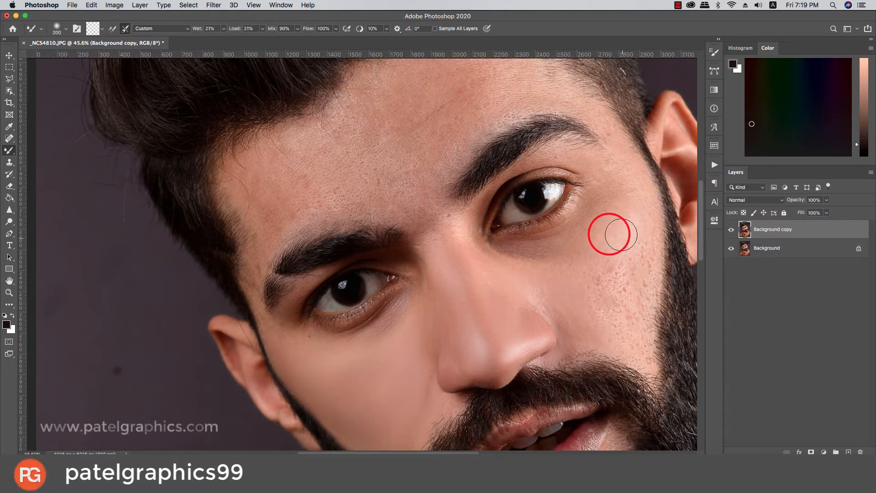
Step: Blend away the red spots in the middle of the right-hand cheek with the Mixer Brush at size 200
{"action": "key", "text": "]"}
{"action": "left_click", "coordinate": [563, 266]}
{"action": "left_click", "coordinate": [581, 284]}
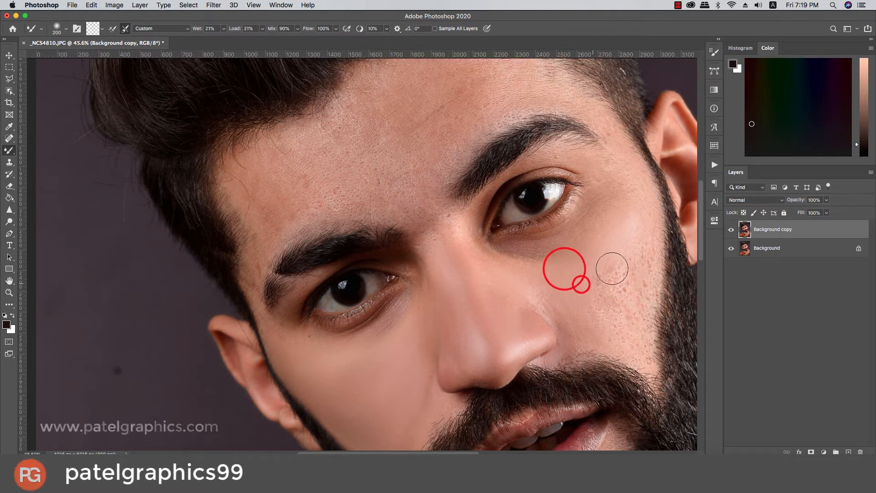
{"action": "left_click", "coordinate": [596, 303]}
{"action": "key", "text": "["}
{"action": "key", "text": "["}
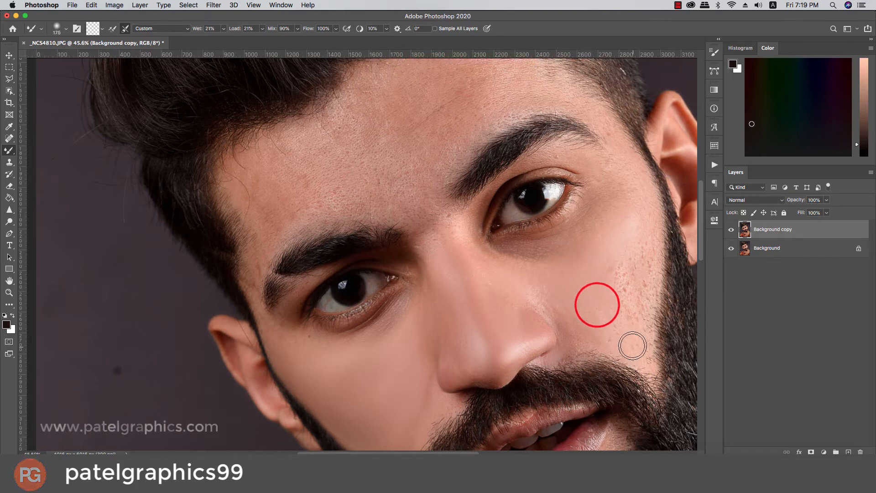
Step: Smooth the scars on the outer right-hand cheek along the beard with Mixer Brush sizes 150 to 175
{"action": "left_click", "coordinate": [633, 345]}
{"action": "key", "text": "]"}
{"action": "left_click", "coordinate": [636, 305]}
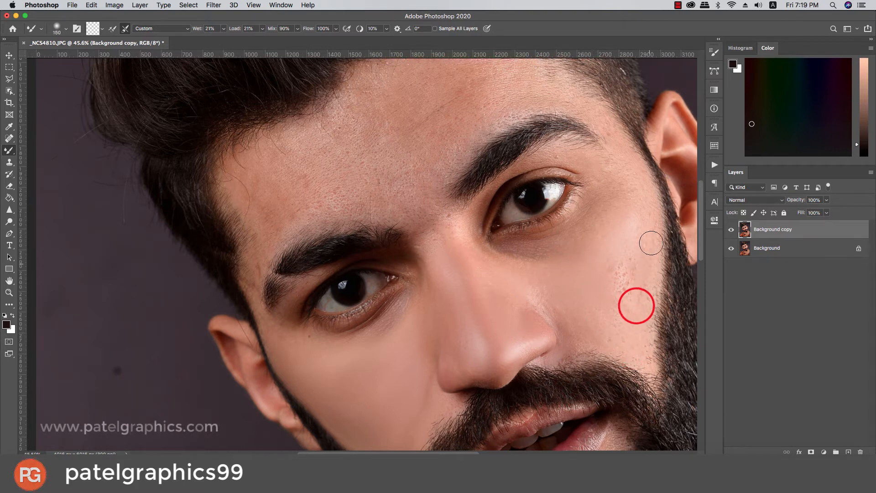
{"action": "left_click", "coordinate": [638, 248]}
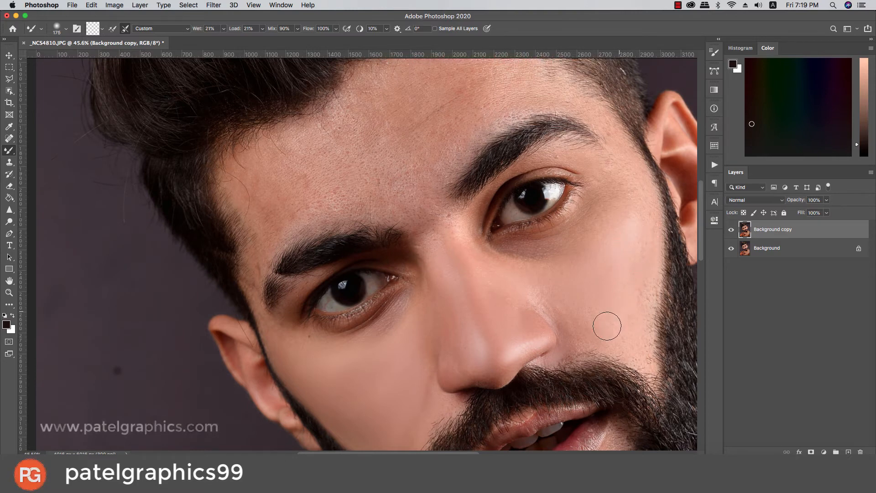
Step: Soften the fold between the right-hand cheek and the nose using a reduced Mixer Brush
{"action": "key", "text": "bracketleft"}
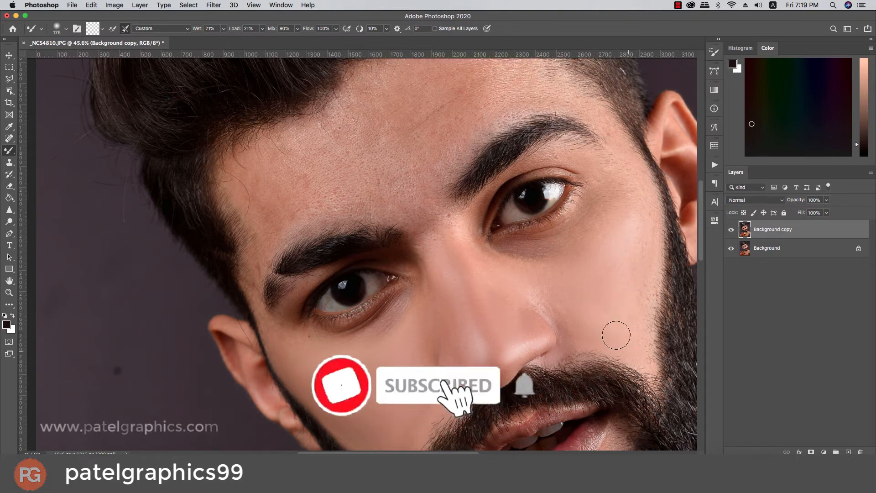
{"action": "left_click", "coordinate": [580, 327]}
{"action": "left_click", "coordinate": [542, 297]}
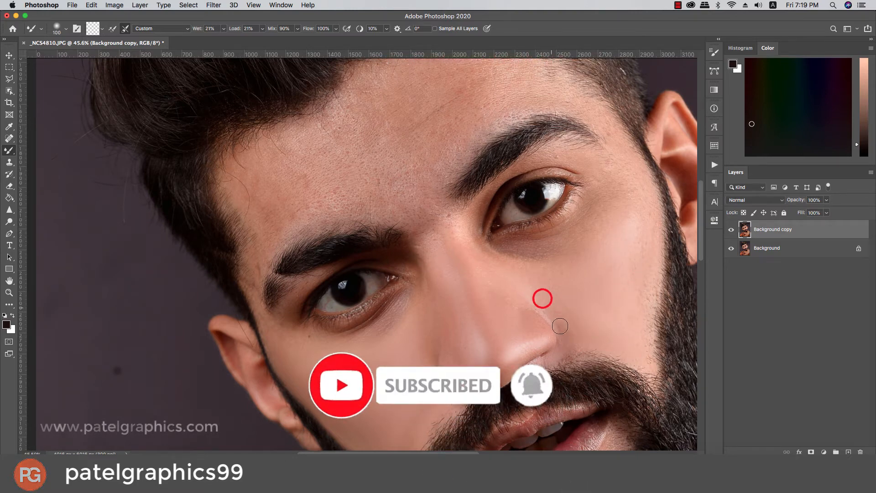
{"action": "key", "text": "bracketleft"}
{"action": "left_click", "coordinate": [567, 328]}
{"action": "left_click_drag", "start_coordinate": [562, 323], "coordinate": [539, 303]}
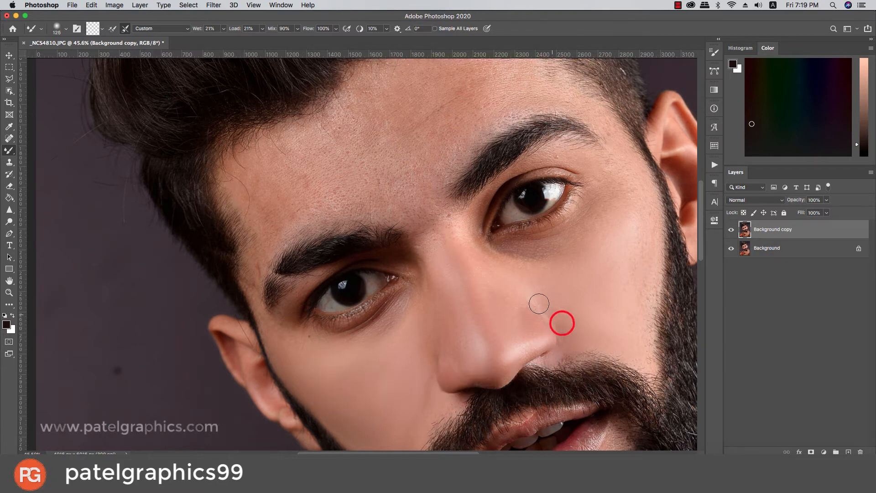
Step: Touch up the right-hand side of the nose above the nostril with the Mixer Brush reduced to size 80
{"action": "key", "text": "bracketleft"}
{"action": "key", "text": "bracketleft"}
{"action": "left_click", "coordinate": [543, 317]}
{"action": "key", "text": "bracketleft"}
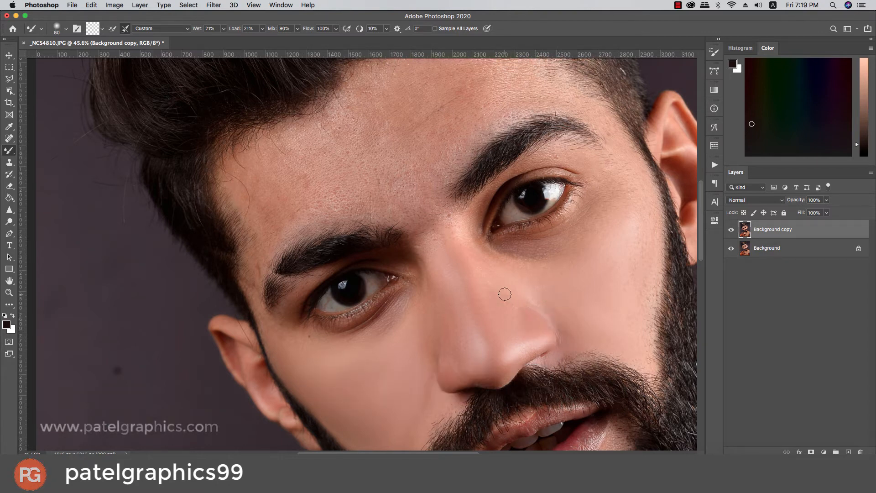
{"action": "left_click_drag", "start_coordinate": [517, 327], "coordinate": [505, 297]}
{"action": "left_click", "coordinate": [533, 308]}
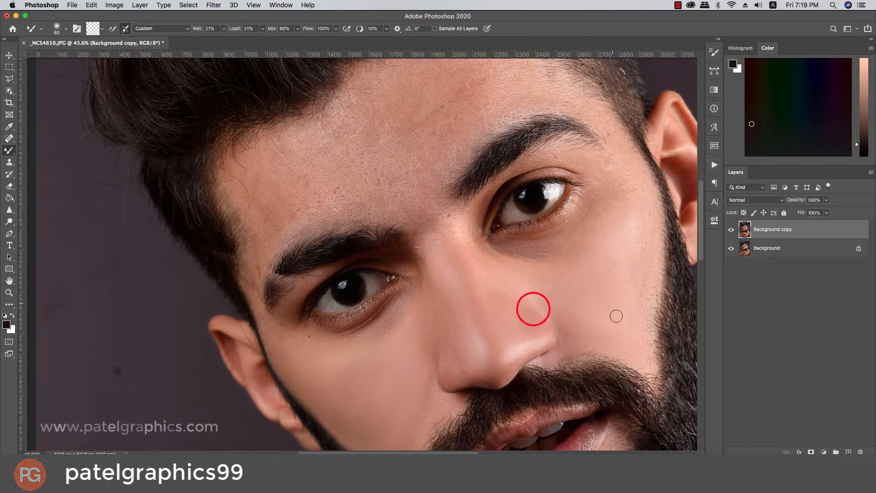
Step: Smooth the outer right-hand cheek beside the beard with an enlarged Mixer Brush
{"action": "scroll", "coordinate": [616, 314], "scroll_direction": "up", "scroll_amount": 2}
{"action": "key", "text": "bracketright"}
{"action": "key", "text": "bracketright"}
{"action": "key", "text": "bracketright"}
{"action": "mouse_move", "coordinate": [626, 324]}
{"action": "left_mouse_down"}
{"action": "mouse_move", "coordinate": [640, 266]}
{"action": "mouse_move", "coordinate": [625, 284]}
{"action": "mouse_move", "coordinate": [639, 264]}
{"action": "mouse_move", "coordinate": [650, 323]}
{"action": "mouse_move", "coordinate": [642, 349]}
{"action": "mouse_move", "coordinate": [636, 316]}
{"action": "left_mouse_up"}
{"action": "key", "text": "bracketright"}
{"action": "mouse_move", "coordinate": [638, 381]}
{"action": "left_mouse_down"}
{"action": "mouse_move", "coordinate": [647, 401]}
{"action": "mouse_move", "coordinate": [581, 372]}
{"action": "mouse_move", "coordinate": [630, 383]}
{"action": "mouse_move", "coordinate": [653, 327]}
{"action": "mouse_move", "coordinate": [638, 358]}
{"action": "left_mouse_up"}
{"action": "key", "text": "bracketleft"}
{"action": "key", "text": "bracketleft"}
{"action": "key", "text": "bracketright"}
Step: Blend the skin under the right-hand eye and beside its outer corner with the Mixer Brush around size 150
{"action": "mouse_move", "coordinate": [630, 307]}
{"action": "left_mouse_down"}
{"action": "mouse_move", "coordinate": [615, 299]}
{"action": "mouse_move", "coordinate": [526, 311]}
{"action": "mouse_move", "coordinate": [501, 289]}
{"action": "mouse_move", "coordinate": [512, 282]}
{"action": "left_mouse_up"}
{"action": "key", "text": "bracketleft"}
{"action": "left_click_drag", "start_coordinate": [595, 300], "coordinate": [544, 300]}
{"action": "mouse_move", "coordinate": [612, 266]}
{"action": "left_mouse_down"}
{"action": "mouse_move", "coordinate": [622, 219]}
{"action": "mouse_move", "coordinate": [641, 226]}
{"action": "mouse_move", "coordinate": [630, 305]}
{"action": "mouse_move", "coordinate": [583, 367]}
{"action": "mouse_move", "coordinate": [611, 339]}
{"action": "left_mouse_up"}
{"action": "scroll", "coordinate": [615, 260], "scroll_direction": "up", "scroll_amount": 3}
{"action": "key", "text": "bracketleft"}
{"action": "key", "text": "bracketright"}
{"action": "left_click", "coordinate": [610, 339]}
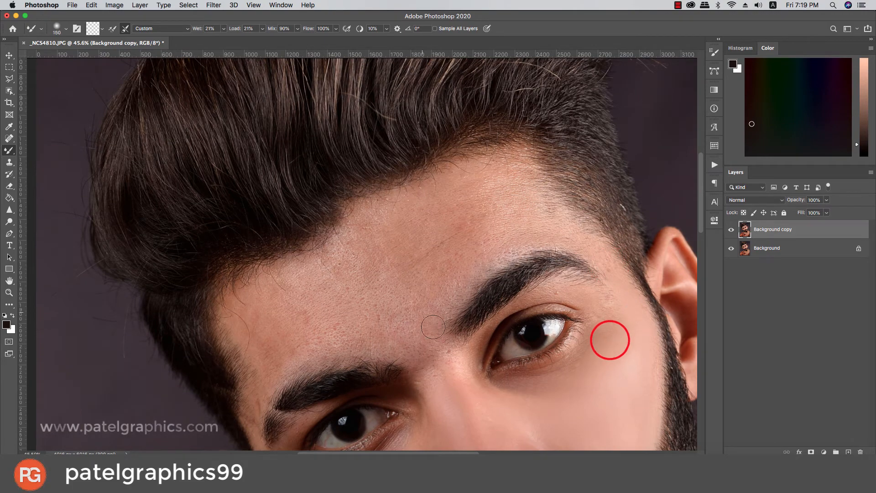
Step: Soften the skin between the eyebrows with the Mixer Brush at size 150 and smaller
{"action": "mouse_move", "coordinate": [442, 362]}
{"action": "left_mouse_down"}
{"action": "mouse_move", "coordinate": [448, 348]}
{"action": "mouse_move", "coordinate": [451, 366]}
{"action": "mouse_move", "coordinate": [442, 363]}
{"action": "left_mouse_up"}
{"action": "left_click", "coordinate": [457, 370]}
{"action": "key", "text": "bracketleft"}
{"action": "key", "text": "bracketleft"}
{"action": "left_click", "coordinate": [431, 371]}
Step: Smooth the forehead above the left-hand eyebrow up to the hairline with the Mixer Brush at size 200
{"action": "key", "text": "bracketright"}
{"action": "key", "text": "bracketright"}
{"action": "key", "text": "bracketright"}
{"action": "key", "text": "bracketright"}
{"action": "key", "text": "bracketright"}
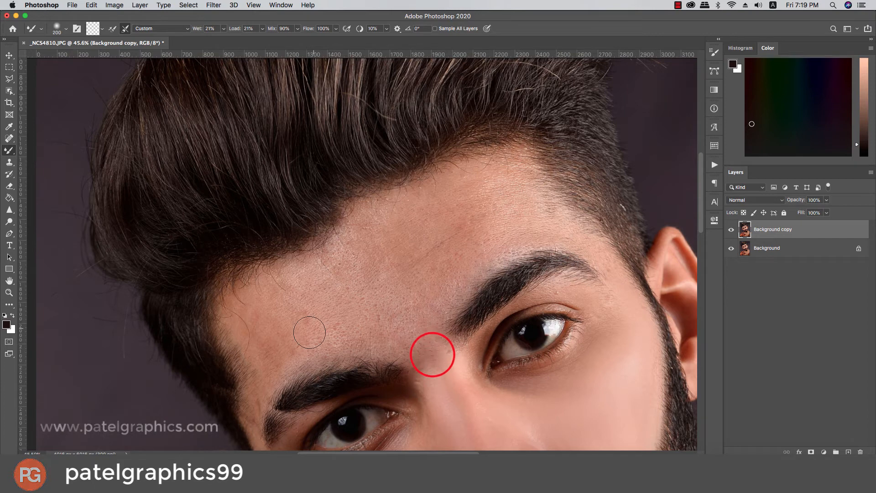
{"action": "mouse_move", "coordinate": [297, 339]}
{"action": "left_mouse_down"}
{"action": "mouse_move", "coordinate": [338, 336]}
{"action": "mouse_move", "coordinate": [286, 344]}
{"action": "mouse_move", "coordinate": [301, 335]}
{"action": "left_mouse_up"}
{"action": "mouse_move", "coordinate": [299, 314]}
{"action": "left_mouse_down"}
{"action": "mouse_move", "coordinate": [280, 299]}
{"action": "mouse_move", "coordinate": [253, 328]}
{"action": "mouse_move", "coordinate": [308, 321]}
{"action": "left_mouse_up"}
{"action": "mouse_move", "coordinate": [319, 326]}
{"action": "left_mouse_down"}
{"action": "mouse_move", "coordinate": [342, 332]}
{"action": "mouse_move", "coordinate": [289, 278]}
{"action": "mouse_move", "coordinate": [343, 258]}
{"action": "mouse_move", "coordinate": [350, 243]}
{"action": "left_mouse_up"}
Step: Blend the middle of the forehead up to the hairline with the Mixer Brush enlarged to size 300 and slightly below
{"action": "key", "text": "bracketright"}
{"action": "mouse_move", "coordinate": [356, 274]}
{"action": "left_mouse_down"}
{"action": "mouse_move", "coordinate": [393, 338]}
{"action": "mouse_move", "coordinate": [324, 307]}
{"action": "mouse_move", "coordinate": [297, 309]}
{"action": "mouse_move", "coordinate": [385, 281]}
{"action": "mouse_move", "coordinate": [325, 302]}
{"action": "mouse_move", "coordinate": [351, 299]}
{"action": "left_mouse_up"}
{"action": "mouse_move", "coordinate": [401, 282]}
{"action": "left_mouse_down"}
{"action": "mouse_move", "coordinate": [405, 288]}
{"action": "mouse_move", "coordinate": [465, 233]}
{"action": "left_mouse_up"}
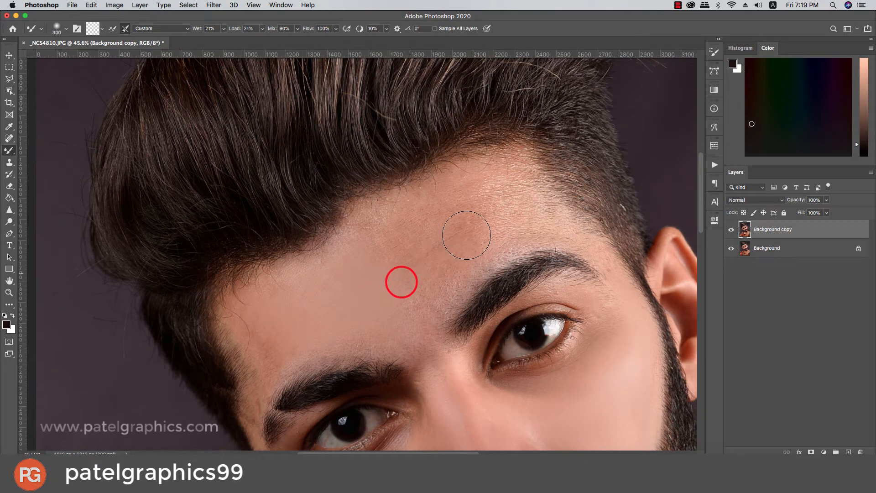
{"action": "key", "text": "bracketleft"}
{"action": "mouse_move", "coordinate": [438, 261]}
{"action": "left_mouse_down"}
{"action": "mouse_move", "coordinate": [433, 288]}
{"action": "mouse_move", "coordinate": [381, 233]}
{"action": "mouse_move", "coordinate": [366, 229]}
{"action": "mouse_move", "coordinate": [406, 199]}
{"action": "left_mouse_up"}
{"action": "left_click_drag", "start_coordinate": [398, 224], "coordinate": [467, 184]}
{"action": "mouse_move", "coordinate": [454, 219]}
{"action": "left_mouse_down"}
{"action": "mouse_move", "coordinate": [396, 262]}
{"action": "mouse_move", "coordinate": [455, 230]}
{"action": "mouse_move", "coordinate": [438, 293]}
{"action": "mouse_move", "coordinate": [491, 214]}
{"action": "mouse_move", "coordinate": [493, 189]}
{"action": "mouse_move", "coordinate": [469, 196]}
{"action": "left_mouse_up"}
Step: Smooth the right-hand side of the forehead above the eyebrow and towards the temple, reducing the Mixer Brush to size 175
{"action": "key", "text": "bracketleft"}
{"action": "key", "text": "bracketright"}
{"action": "key", "text": "bracketright"}
{"action": "mouse_move", "coordinate": [467, 219]}
{"action": "left_mouse_down"}
{"action": "mouse_move", "coordinate": [451, 239]}
{"action": "mouse_move", "coordinate": [492, 222]}
{"action": "left_mouse_up"}
{"action": "key", "text": "bracketleft"}
{"action": "key", "text": "bracketleft"}
{"action": "mouse_move", "coordinate": [501, 186]}
{"action": "left_mouse_down"}
{"action": "mouse_move", "coordinate": [529, 192]}
{"action": "mouse_move", "coordinate": [552, 225]}
{"action": "left_mouse_up"}
{"action": "key", "text": "bracketleft"}
{"action": "mouse_move", "coordinate": [551, 226]}
{"action": "left_mouse_down"}
{"action": "mouse_move", "coordinate": [576, 236]}
{"action": "mouse_move", "coordinate": [513, 207]}
{"action": "left_mouse_up"}
{"action": "scroll", "coordinate": [507, 208], "scroll_direction": "down", "scroll_amount": 5}
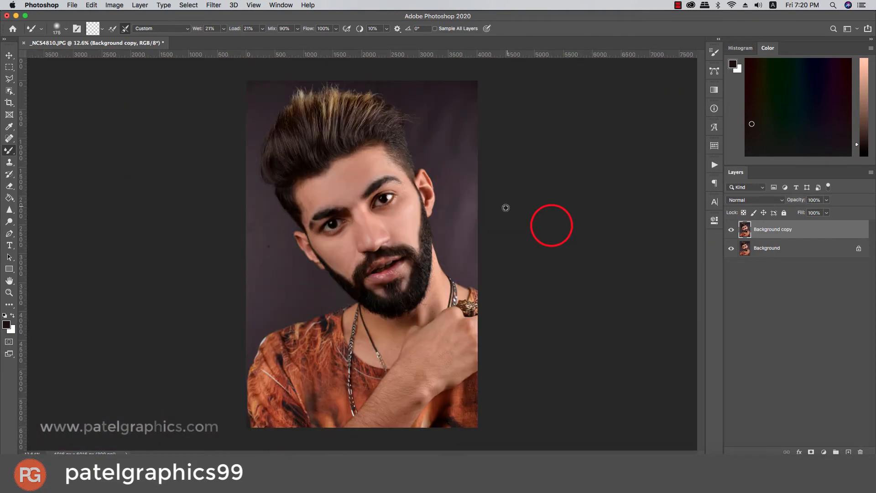
Step: Touch up the forehead and the left-hand temple beside the hairline with Mixer Brush sizes 200 to 125
{"action": "scroll", "coordinate": [332, 180], "scroll_direction": "up", "scroll_amount": 4}
{"action": "mouse_move", "coordinate": [364, 196]}
{"action": "left_mouse_down"}
{"action": "mouse_move", "coordinate": [391, 176]}
{"action": "mouse_move", "coordinate": [369, 192]}
{"action": "left_mouse_up"}
{"action": "mouse_move", "coordinate": [319, 216]}
{"action": "left_mouse_down"}
{"action": "mouse_move", "coordinate": [318, 206]}
{"action": "mouse_move", "coordinate": [282, 201]}
{"action": "left_mouse_up"}
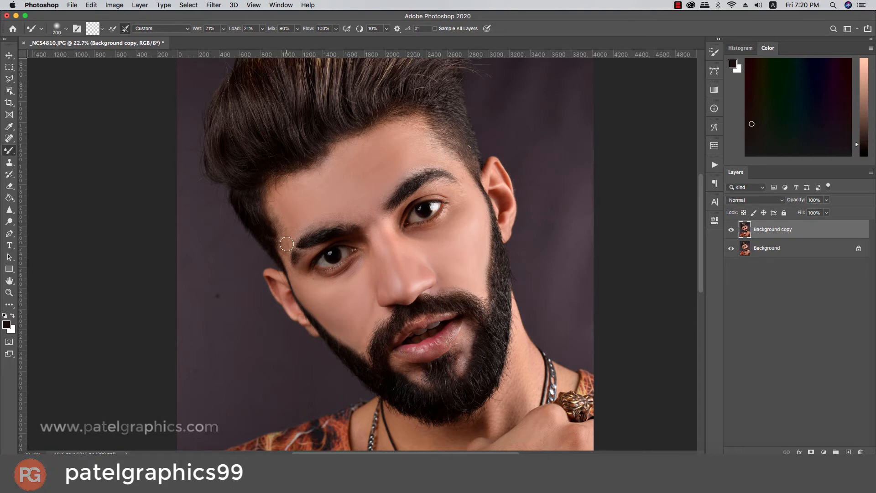
{"action": "left_click_drag", "start_coordinate": [281, 260], "coordinate": [294, 229]}
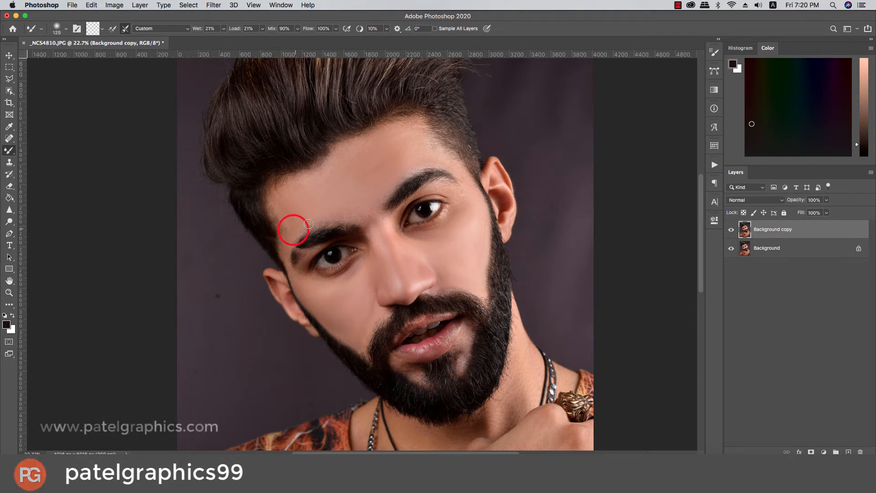
Step: Soften the skin under both eyes towards the nose bridge with Mixer Brush sizes up to 250
{"action": "mouse_move", "coordinate": [301, 279]}
{"action": "left_mouse_down"}
{"action": "mouse_move", "coordinate": [349, 278]}
{"action": "mouse_move", "coordinate": [345, 296]}
{"action": "mouse_move", "coordinate": [368, 256]}
{"action": "left_mouse_up"}
{"action": "key", "text": "]"}
{"action": "key", "text": "]"}
{"action": "key", "text": "]"}
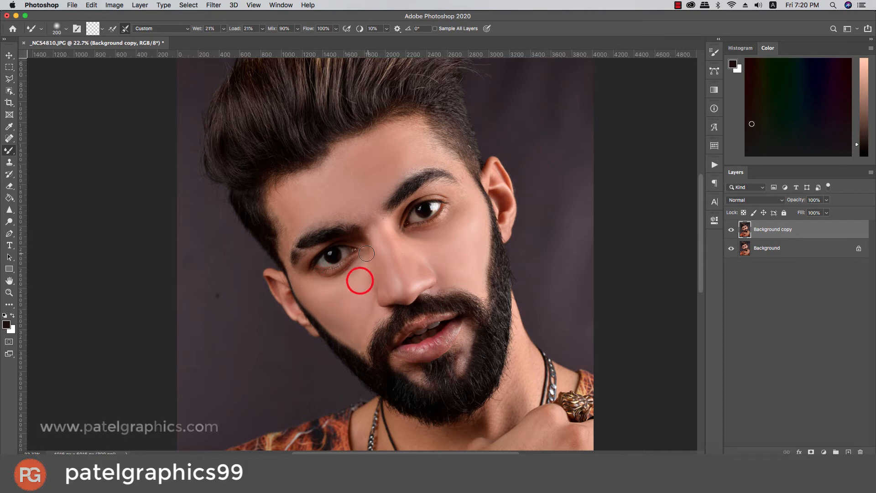
{"action": "key", "text": "]"}
{"action": "left_click_drag", "start_coordinate": [445, 246], "coordinate": [399, 231]}
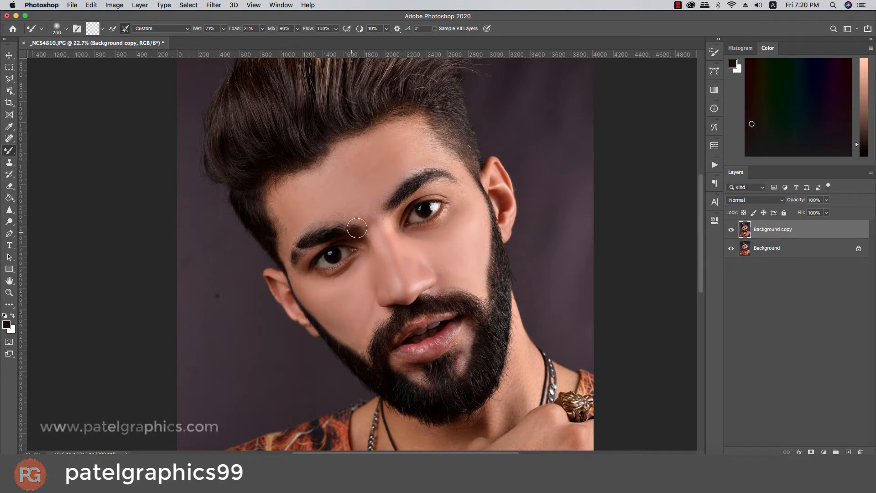
Step: Smooth the bare skin below the mouth and the lower lip with the Mixer Brush around size 175
{"action": "scroll", "coordinate": [356, 224], "scroll_direction": "down", "scroll_amount": 5}
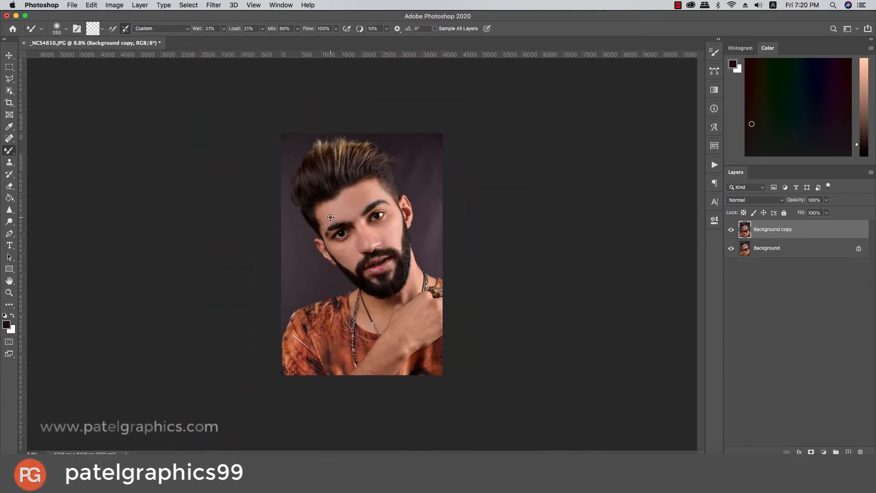
{"action": "scroll", "coordinate": [387, 270], "scroll_direction": "up", "scroll_amount": 6}
{"action": "scroll", "coordinate": [454, 281], "scroll_direction": "down", "scroll_amount": 1}
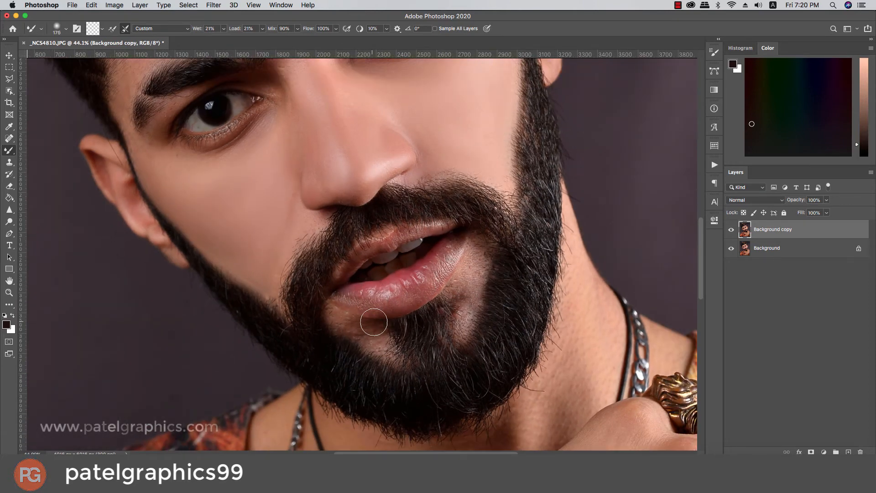
{"action": "key", "text": "]"}
{"action": "mouse_move", "coordinate": [345, 319]}
{"action": "left_mouse_down"}
{"action": "mouse_move", "coordinate": [378, 337]}
{"action": "mouse_move", "coordinate": [381, 351]}
{"action": "mouse_move", "coordinate": [356, 324]}
{"action": "mouse_move", "coordinate": [325, 315]}
{"action": "mouse_move", "coordinate": [345, 328]}
{"action": "mouse_move", "coordinate": [376, 323]}
{"action": "left_mouse_up"}
{"action": "key", "text": "]"}
{"action": "mouse_move", "coordinate": [469, 277]}
{"action": "left_mouse_down"}
{"action": "mouse_move", "coordinate": [462, 281]}
{"action": "mouse_move", "coordinate": [470, 257]}
{"action": "mouse_move", "coordinate": [473, 292]}
{"action": "mouse_move", "coordinate": [467, 267]}
{"action": "mouse_move", "coordinate": [413, 300]}
{"action": "mouse_move", "coordinate": [350, 299]}
{"action": "mouse_move", "coordinate": [387, 292]}
{"action": "left_mouse_up"}
Step: Refine the right-hand end of the lower lip and the corner of the mouth with the Mixer Brush at size 60
{"action": "key", "text": "["}
{"action": "key", "text": "["}
{"action": "key", "text": "]"}
{"action": "key", "text": "]"}
{"action": "key", "text": "["}
{"action": "key", "text": "["}
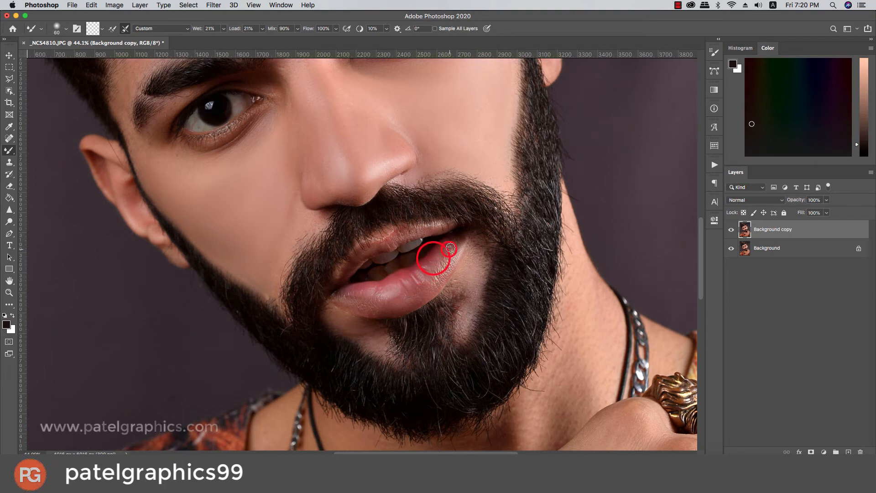
{"action": "key", "text": "]"}
{"action": "left_click_drag", "start_coordinate": [451, 248], "coordinate": [445, 274]}
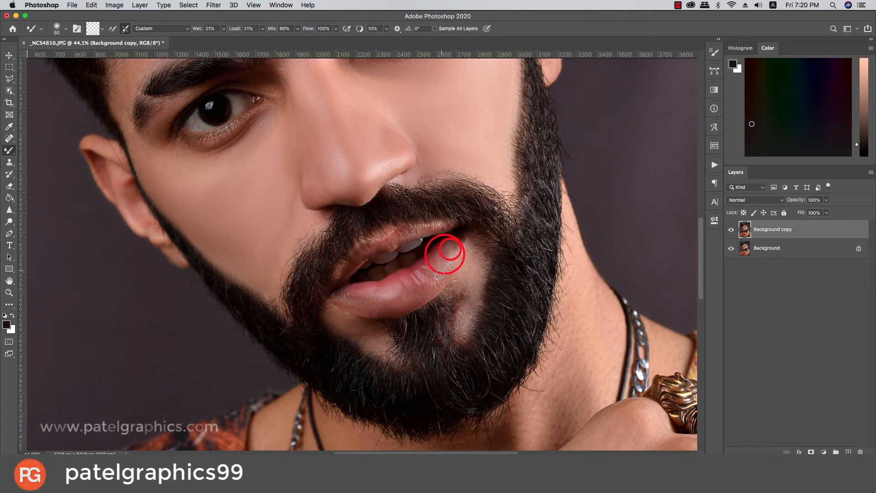
{"action": "left_click", "coordinate": [459, 251]}
Step: Compare the face with and without the retouched layer at different zoom levels
{"action": "scroll", "coordinate": [447, 236], "scroll_direction": "down", "scroll_amount": 5}
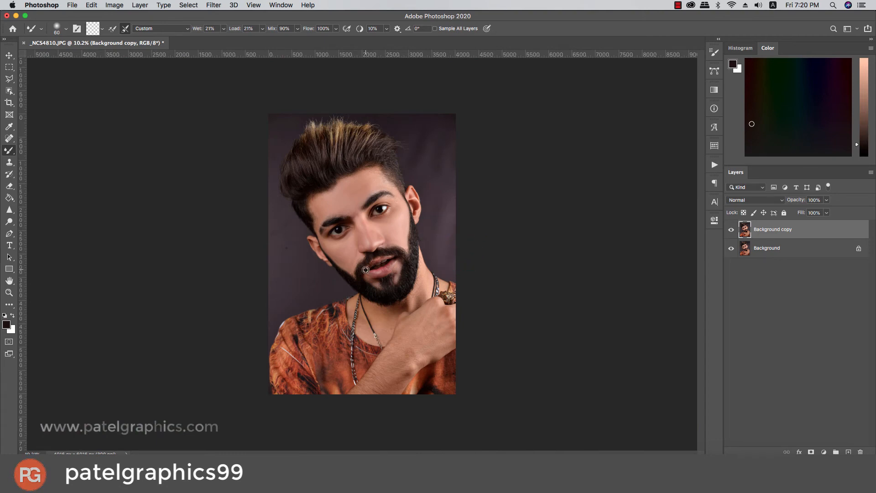
{"action": "scroll", "coordinate": [365, 269], "scroll_direction": "up", "scroll_amount": 1}
{"action": "scroll", "coordinate": [375, 189], "scroll_direction": "up", "scroll_amount": 5}
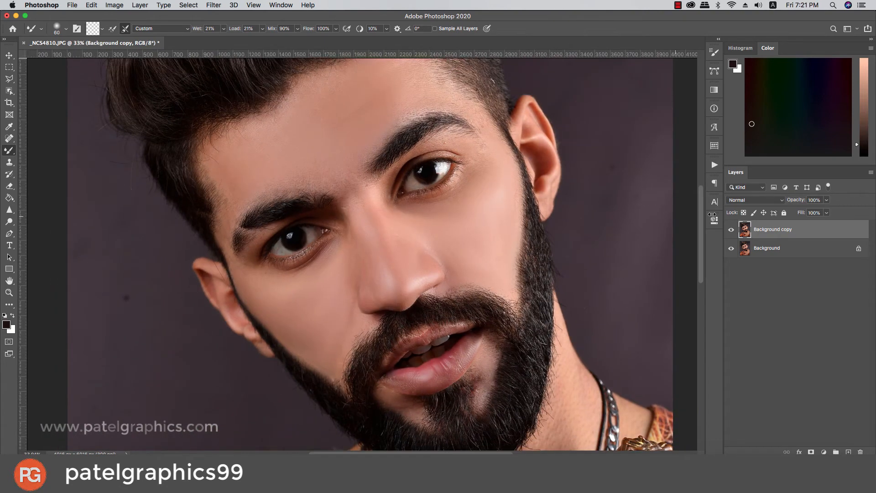
{"action": "left_click", "coordinate": [731, 229]}
{"action": "left_click", "coordinate": [731, 229]}
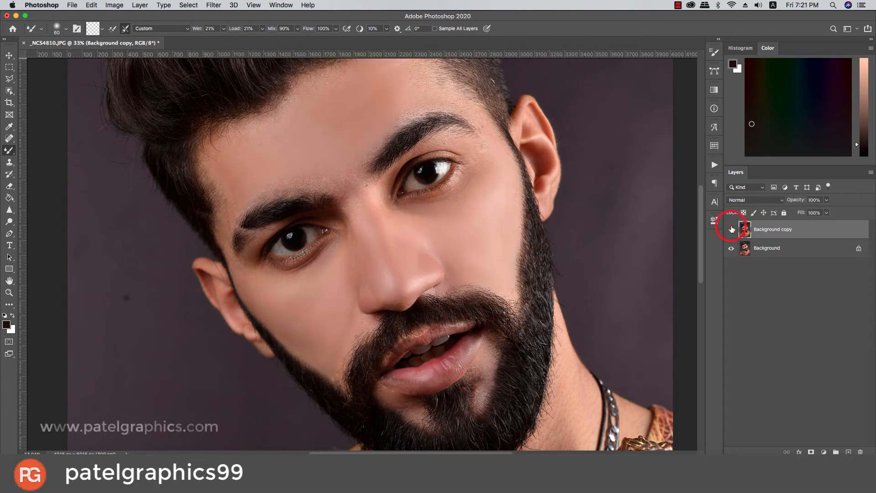
{"action": "left_click", "coordinate": [731, 229]}
{"action": "left_click", "coordinate": [731, 229]}
{"action": "scroll", "coordinate": [613, 231], "scroll_direction": "down", "scroll_amount": 2}
{"action": "scroll", "coordinate": [614, 231], "scroll_direction": "up", "scroll_amount": 2}
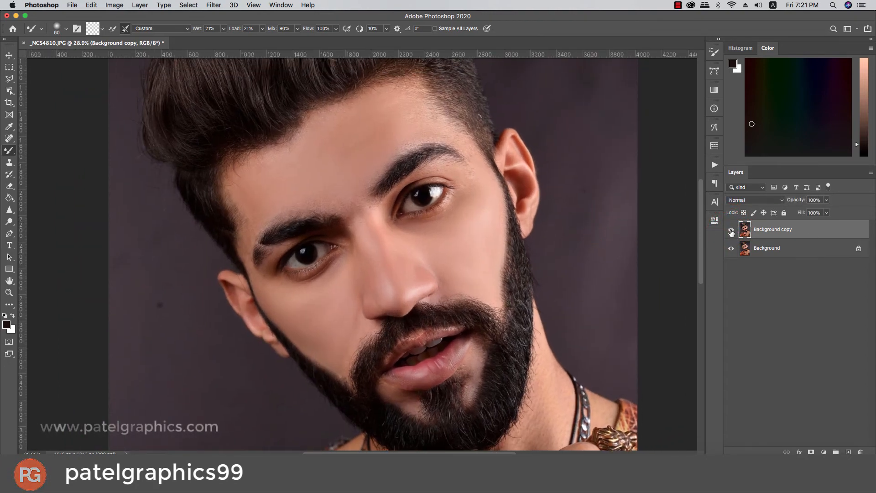
{"action": "left_click", "coordinate": [732, 230]}
{"action": "left_click", "coordinate": [731, 230]}
{"action": "scroll", "coordinate": [598, 225], "scroll_direction": "down", "scroll_amount": 4}
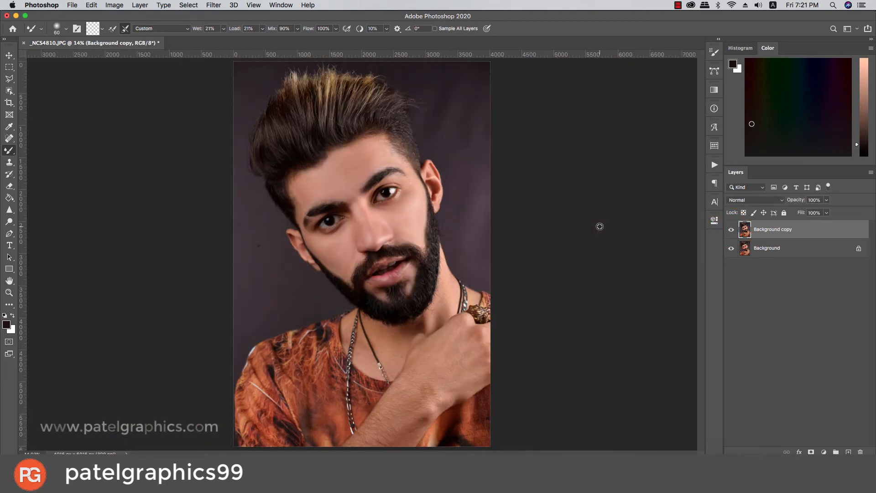
Step: Duplicate the retouched layer and, in the Camera Raw Filter, set Exposure +0.14, Contrast +6, Shadows +24, Whites -10 and Blacks -13
{"action": "key", "text": "super+j"}
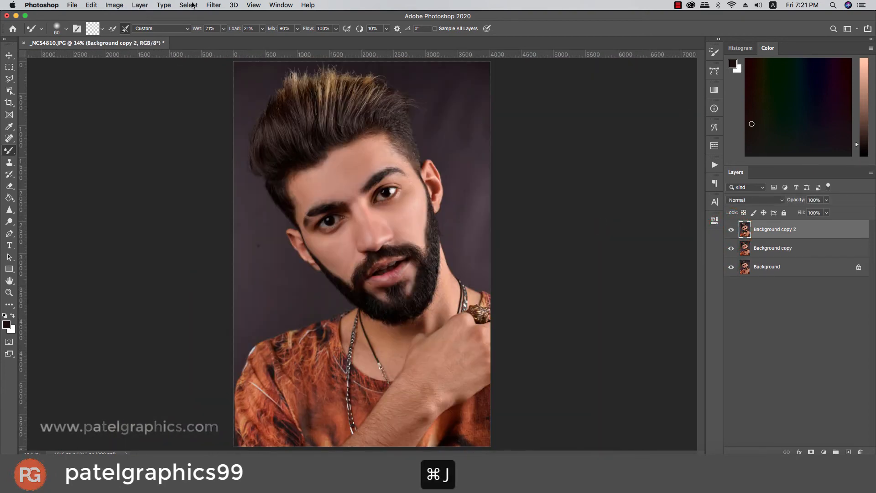
{"action": "left_click", "coordinate": [212, 5]}
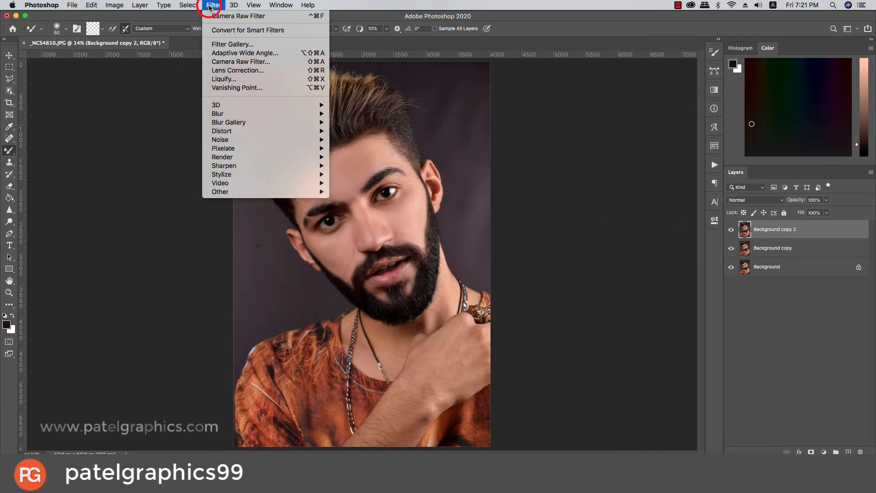
{"action": "left_click", "coordinate": [220, 63]}
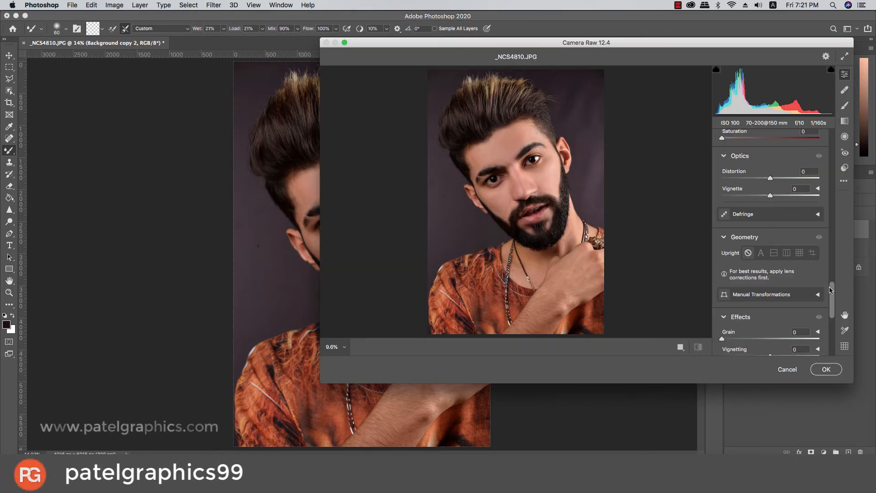
{"action": "left_click_drag", "start_coordinate": [831, 289], "coordinate": [824, 126]}
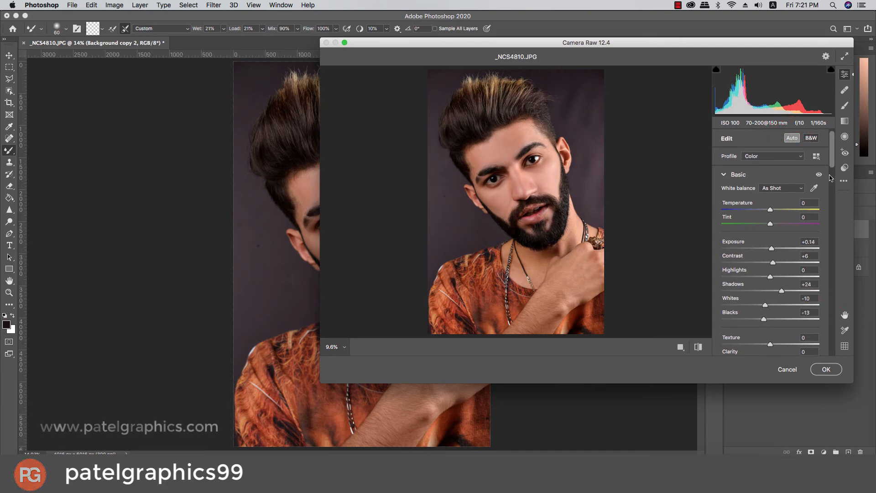
Step: Set Clarity to +11 and Vibrance to +36, and apply the Camera Raw adjustments
{"action": "left_click_drag", "start_coordinate": [831, 161], "coordinate": [831, 187]}
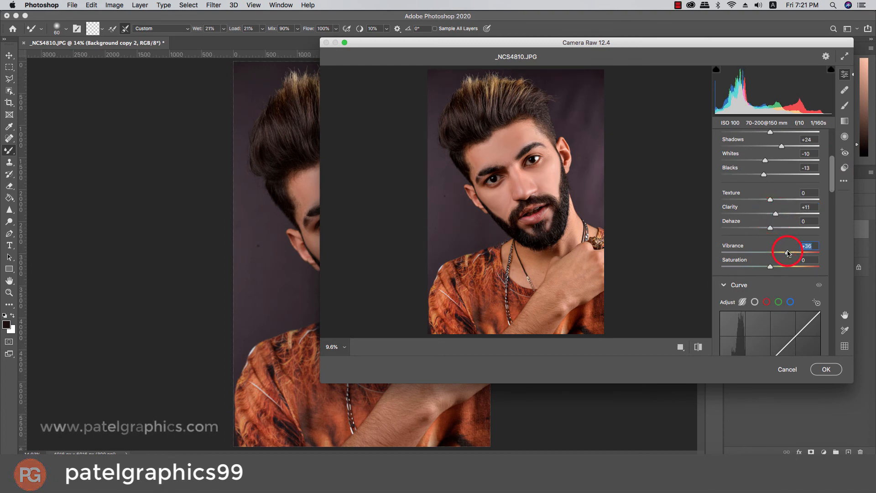
{"action": "scroll", "coordinate": [833, 173], "scroll_direction": "down", "scroll_amount": 10}
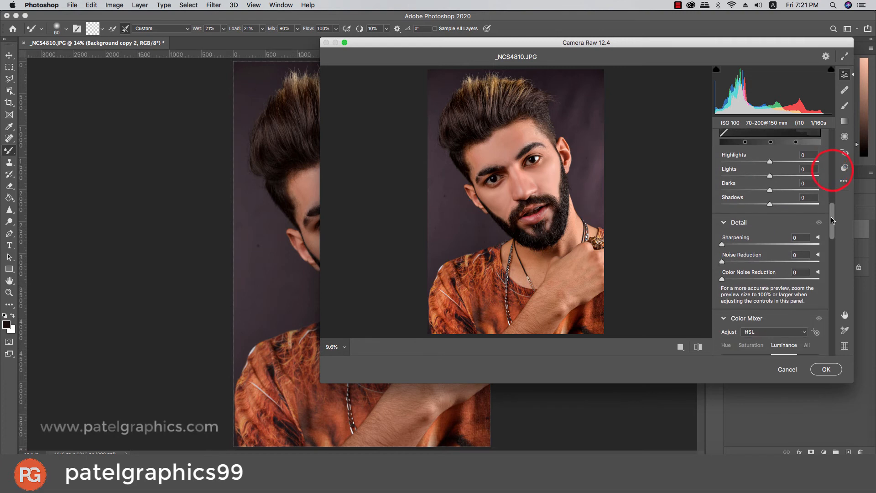
{"action": "left_click_drag", "start_coordinate": [771, 237], "coordinate": [778, 237]}
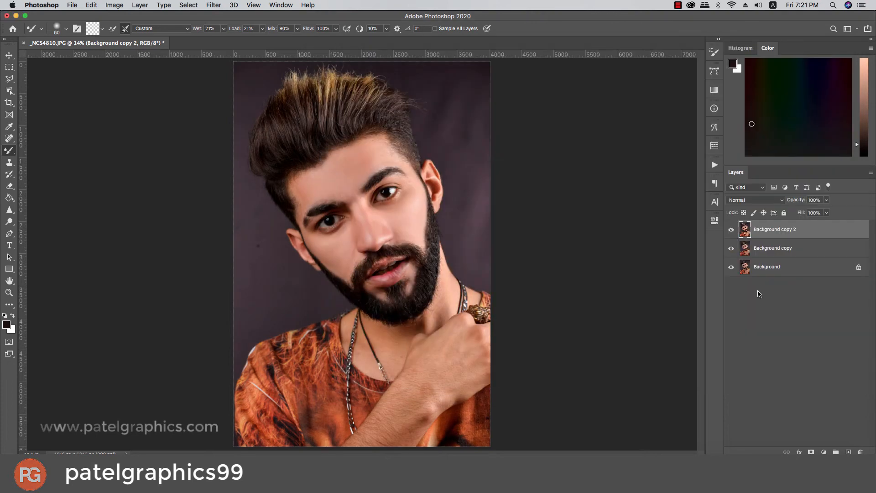
Step: Compare the graded top layer with the original Background, keeping the first copy hidden
{"action": "left_click", "coordinate": [731, 230]}
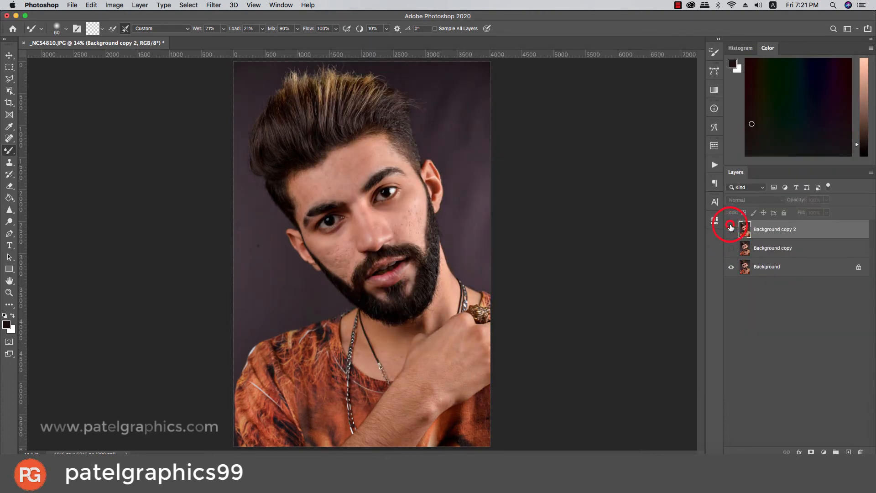
{"action": "left_click", "coordinate": [731, 229]}
{"action": "left_click", "coordinate": [731, 229]}
{"action": "left_click", "coordinate": [731, 229]}
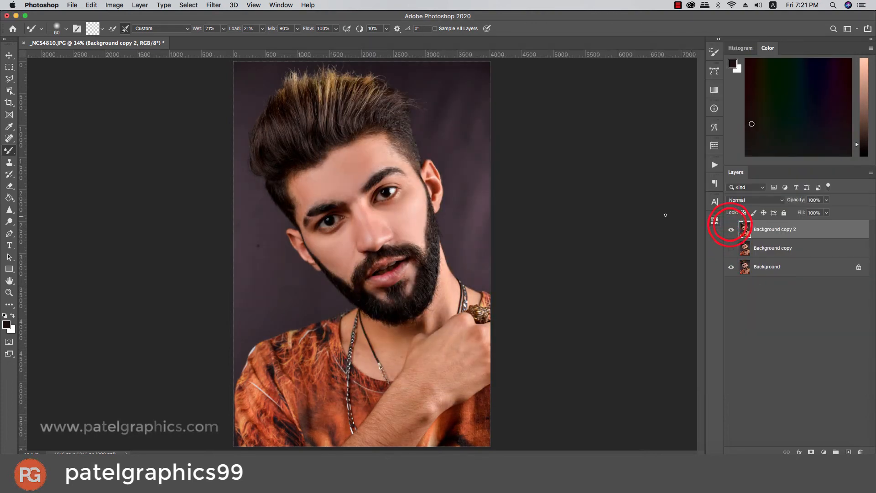
Step: Use the Camera Raw Filter again to set Vignetting to -46 and the saturation of Purples and Magentas to -100
{"action": "left_click", "coordinate": [222, 4]}
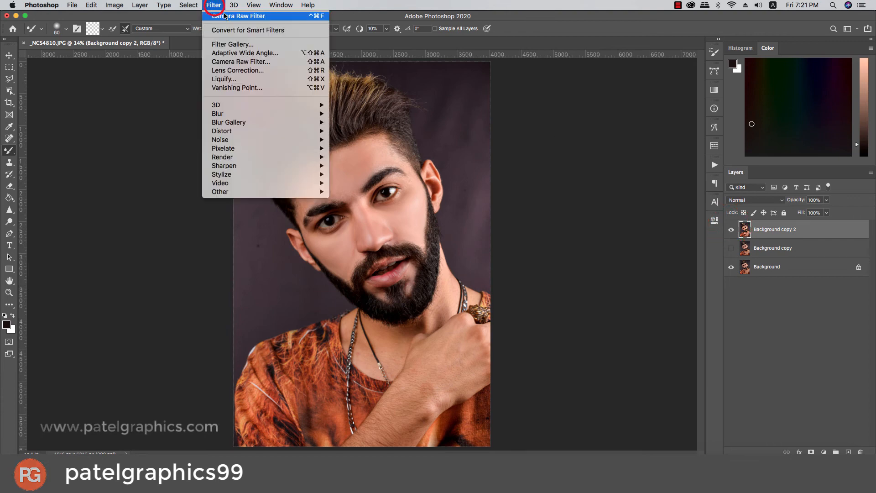
{"action": "left_click", "coordinate": [220, 64]}
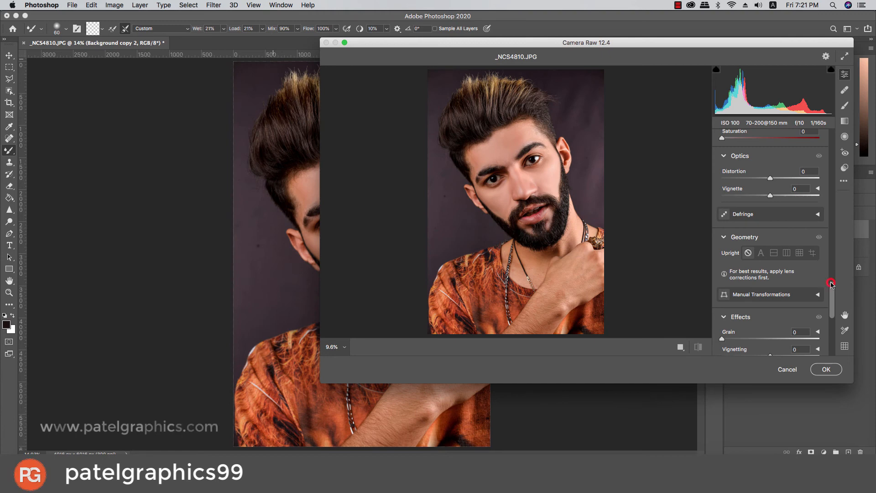
{"action": "left_click_drag", "start_coordinate": [830, 284], "coordinate": [827, 318]}
{"action": "left_click_drag", "start_coordinate": [760, 160], "coordinate": [753, 161]}
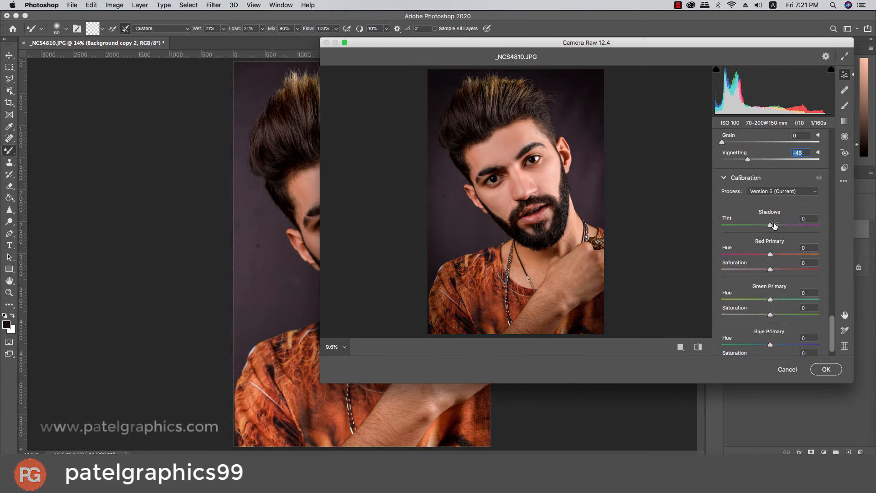
{"action": "left_click_drag", "start_coordinate": [827, 327], "coordinate": [823, 243]}
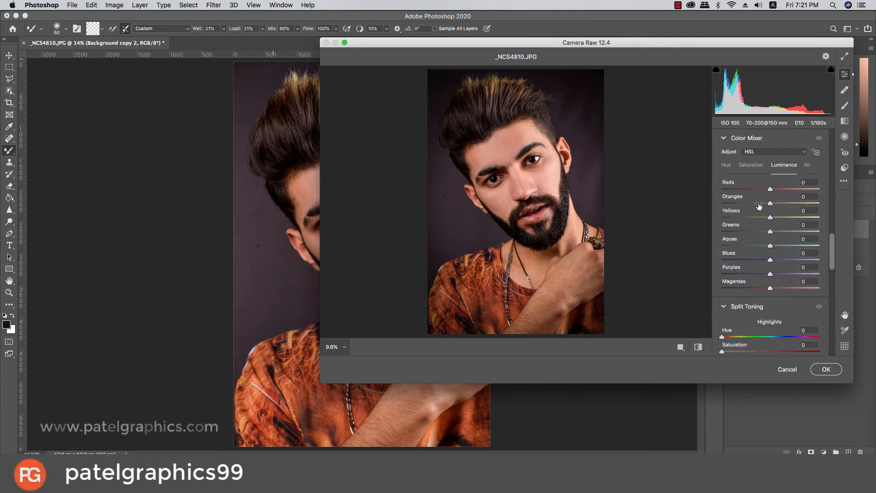
{"action": "left_click", "coordinate": [752, 167]}
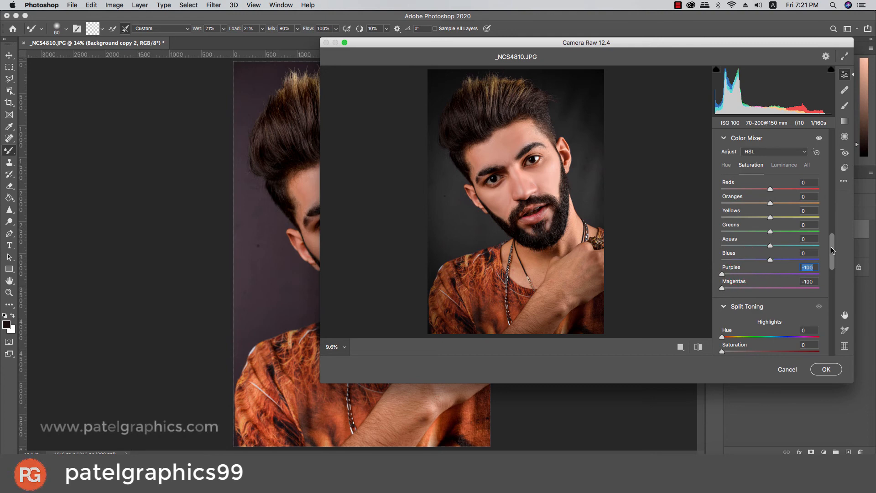
Step: Set Blacks to -16 and Vibrance to +22, and apply the Camera Raw adjustments
{"action": "left_click_drag", "start_coordinate": [832, 250], "coordinate": [830, 178]}
{"action": "scroll", "coordinate": [761, 193], "scroll_direction": "up", "scroll_amount": 1}
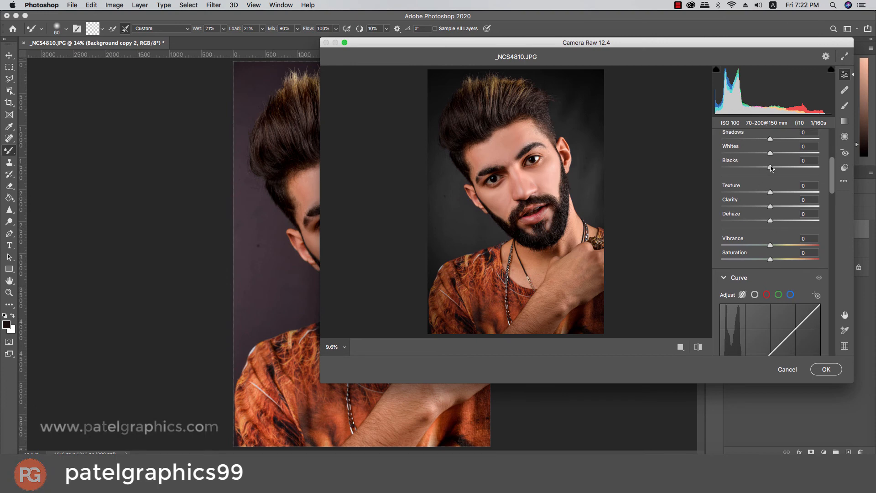
{"action": "mouse_move", "coordinate": [767, 168]}
{"action": "left_mouse_down"}
{"action": "mouse_move", "coordinate": [740, 169]}
{"action": "mouse_move", "coordinate": [750, 170]}
{"action": "left_mouse_up"}
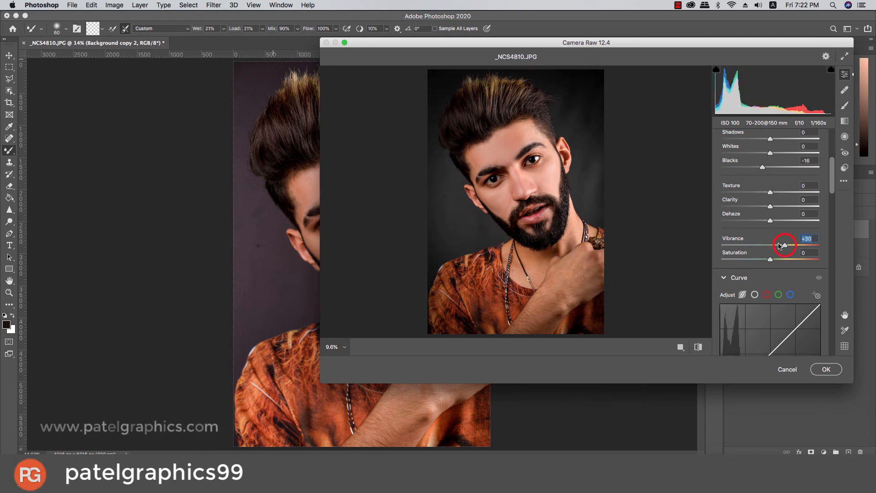
{"action": "left_click_drag", "start_coordinate": [781, 247], "coordinate": [780, 246]}
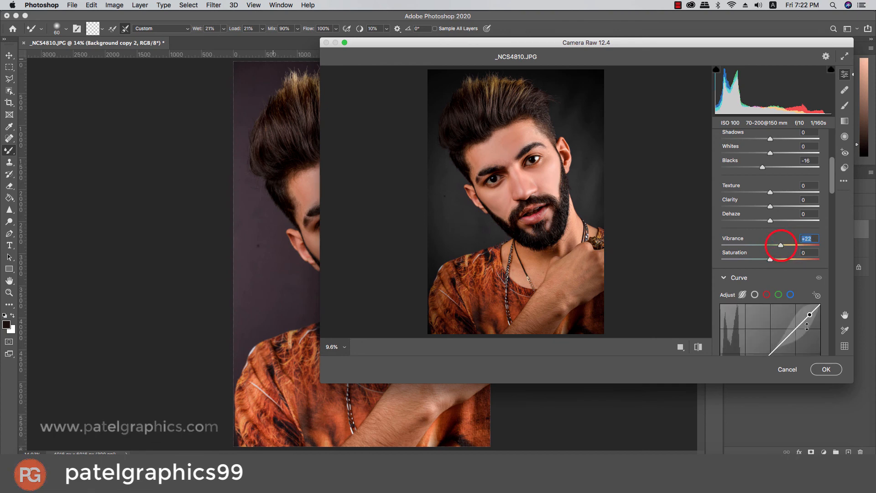
{"action": "left_click", "coordinate": [825, 369]}
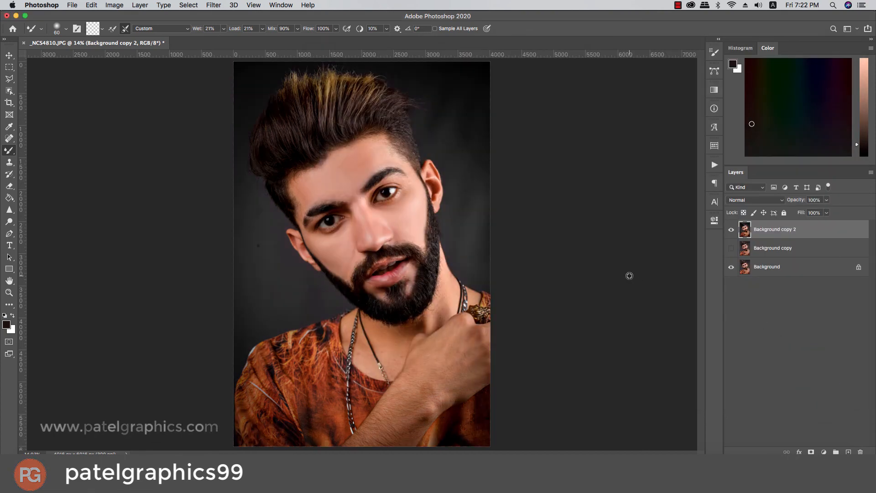
Step: Compare the final graded portrait with the original photo by switching the top layer's visibility
{"action": "left_click", "coordinate": [732, 229]}
{"action": "left_click", "coordinate": [732, 229]}
{"action": "left_click", "coordinate": [731, 229]}
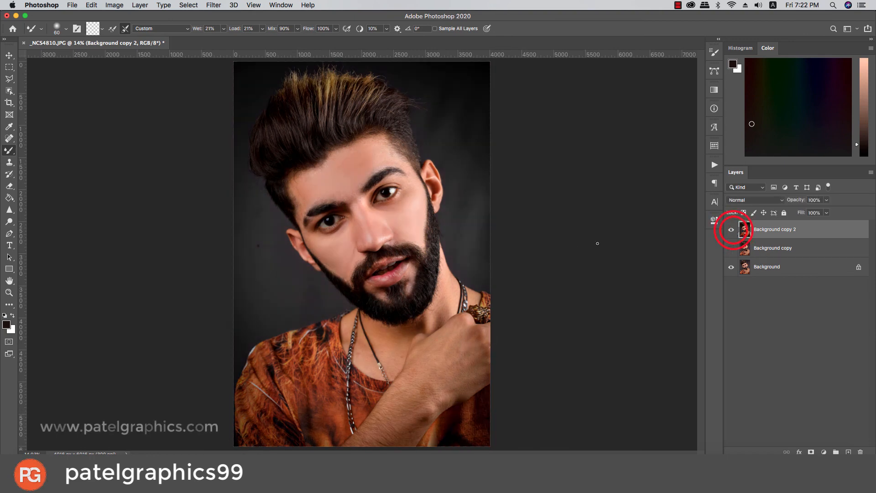
{"action": "scroll", "coordinate": [571, 248], "scroll_direction": "down", "scroll_amount": 2}
{"action": "scroll", "coordinate": [572, 247], "scroll_direction": "up", "scroll_amount": 2}
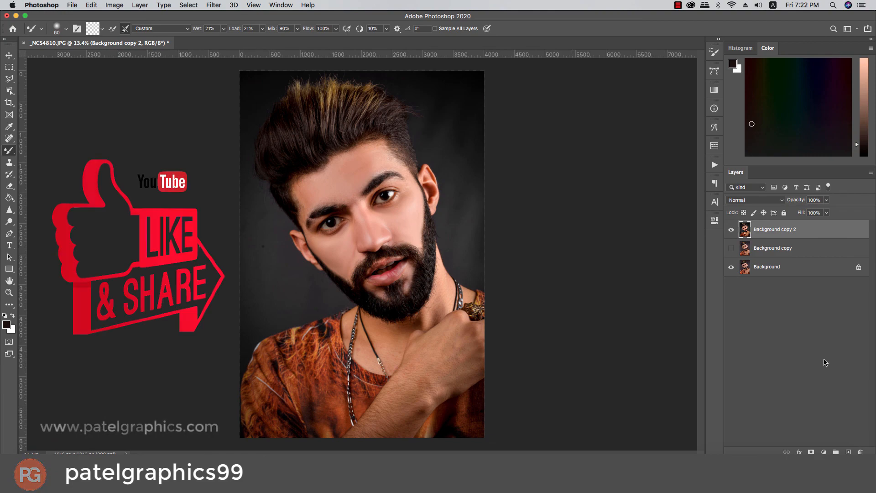
{"action": "left_click", "coordinate": [730, 236]}
{"action": "left_click", "coordinate": [731, 236]}
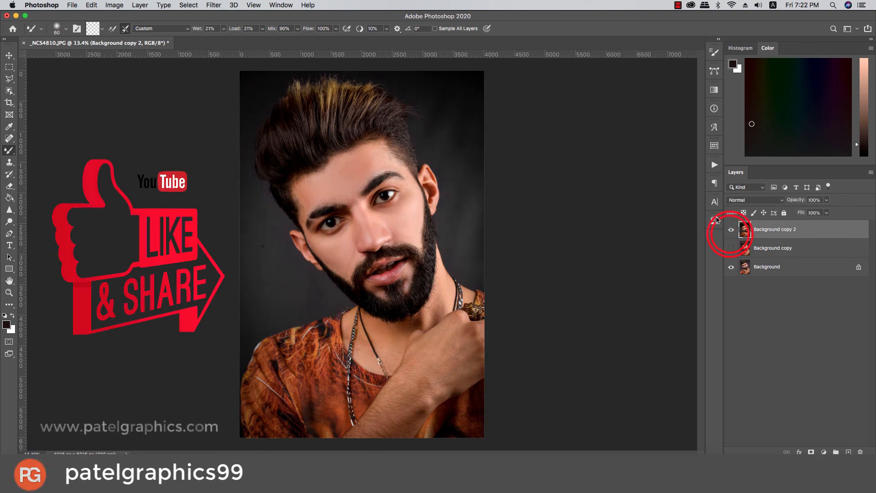